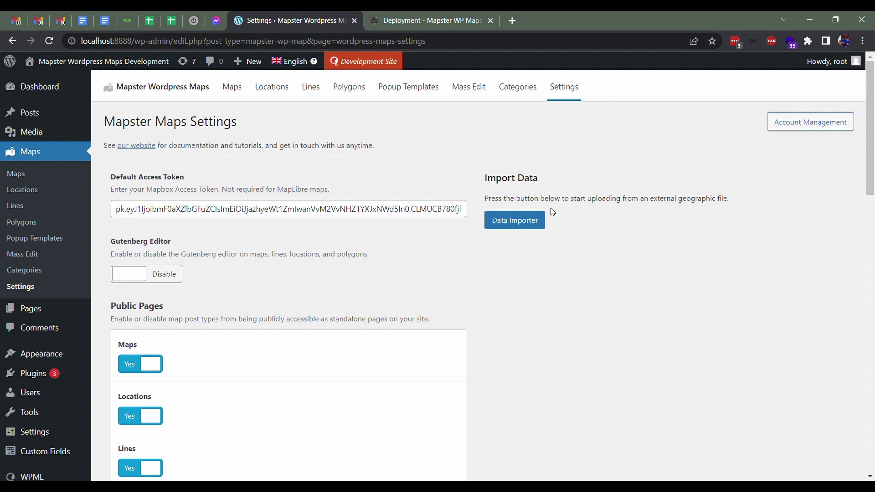
- Open the Mapster Data Importer to its Geo File Import tab
left_click(524, 219)
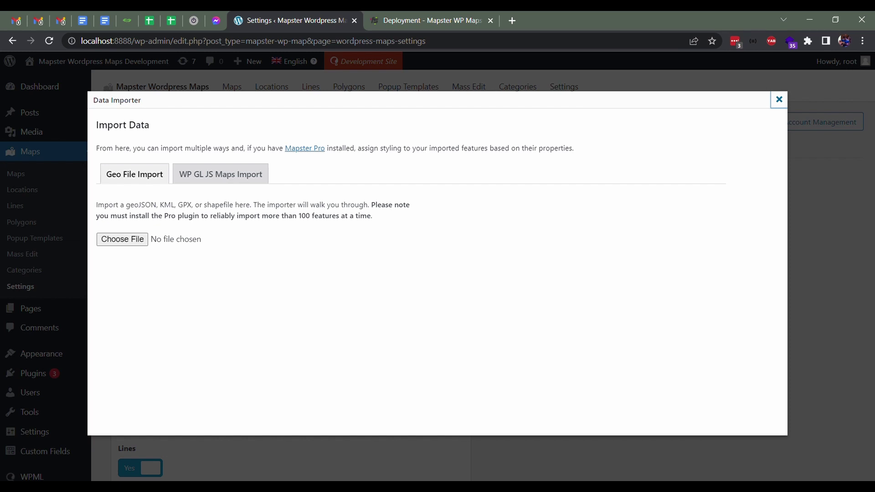
left_click(122, 239)
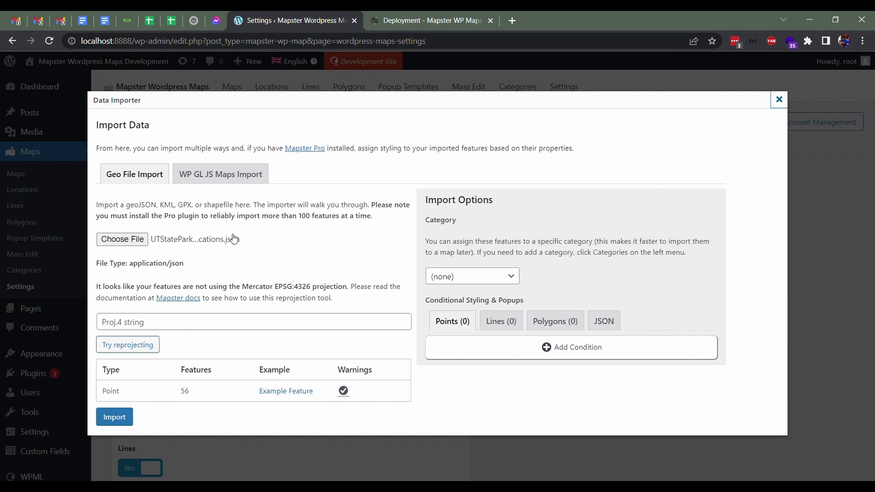
left_click_drag(131, 289, 354, 292)
left_click(354, 292)
- Reload the settings page, reopen the Data Importer and load the other parks JSON export
left_click(158, 342)
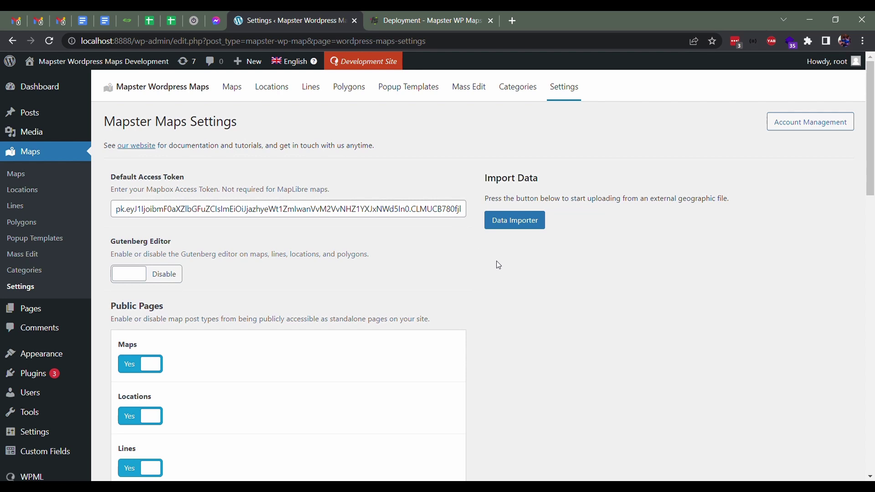
left_click(513, 220)
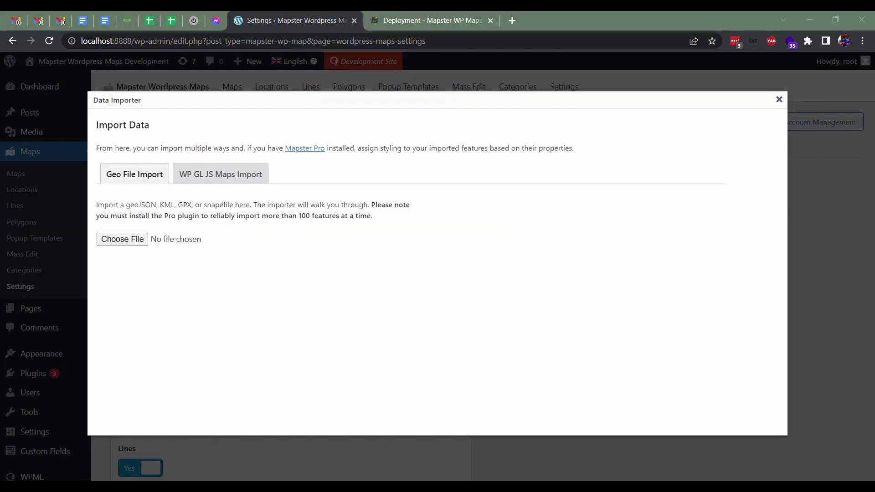
key("Return")
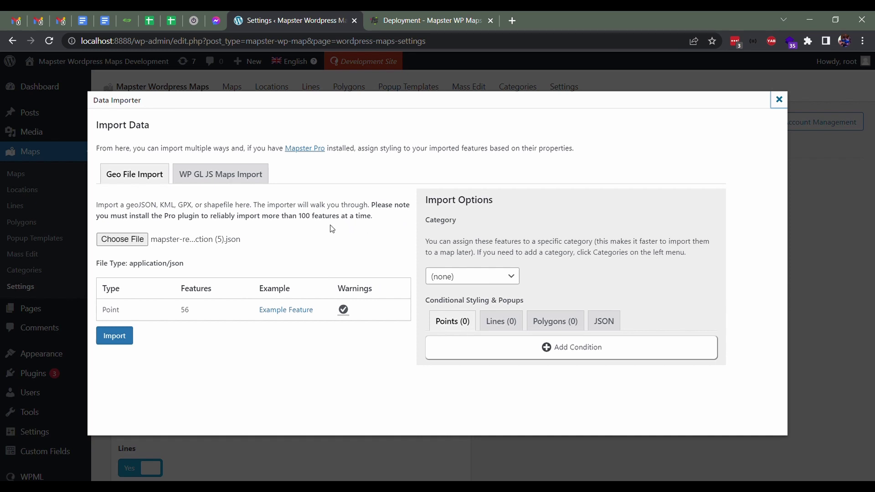
- Check the Point type and 56-feature count, preview an example feature, then dismiss it
double_click(112, 310)
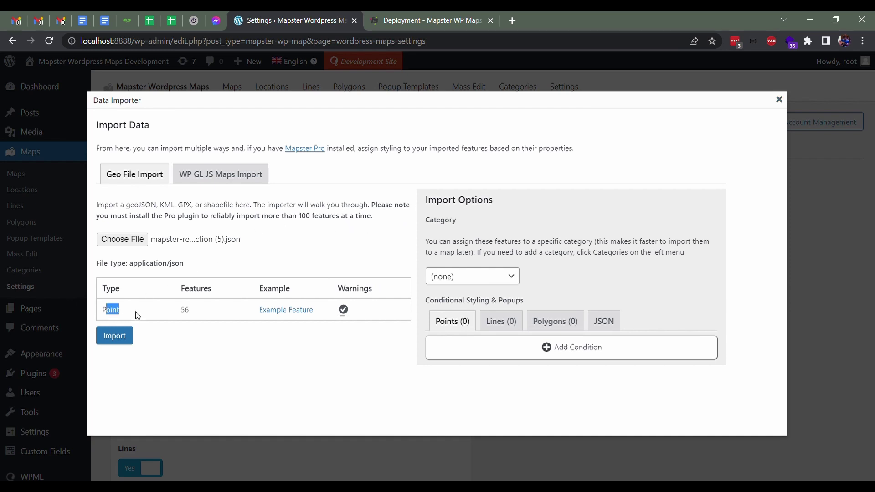
left_click(177, 312)
left_click_drag(185, 310, 193, 313)
left_click(299, 311)
scroll(496, 140, "down", 8)
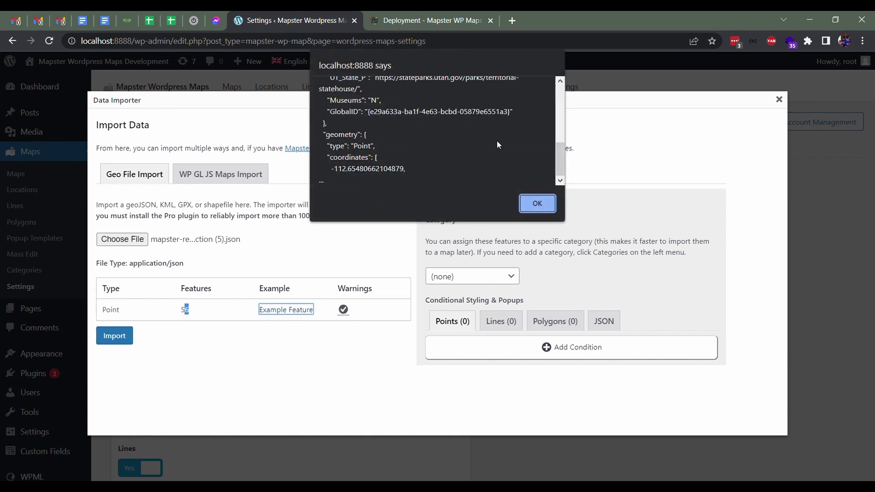
scroll(497, 142, "up", 8)
scroll(497, 141, "down", 8)
left_click(537, 203)
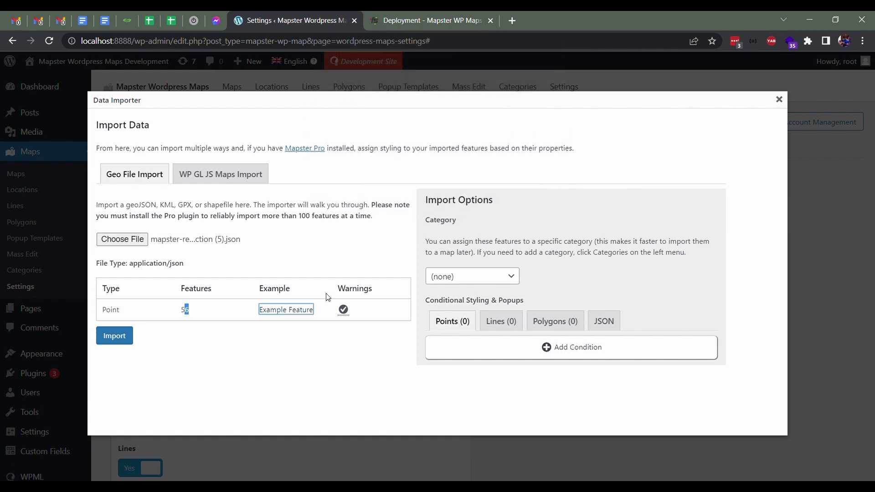
mouse_move(347, 313)
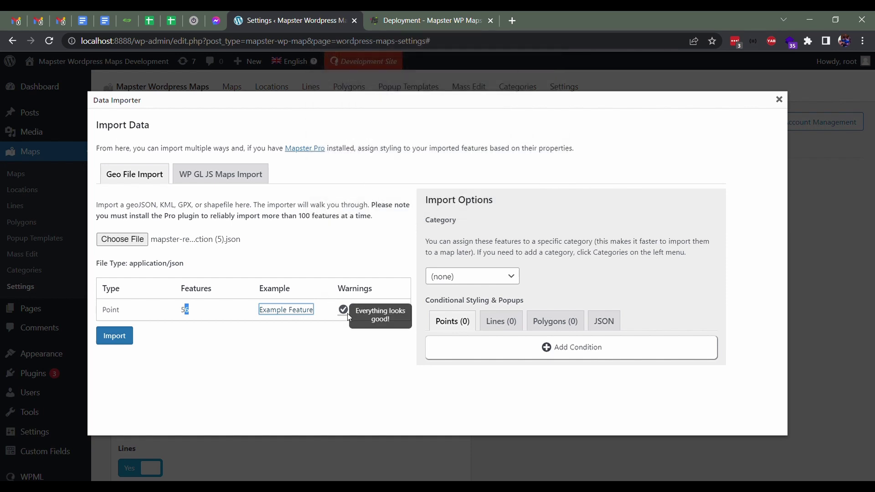
left_click(345, 273)
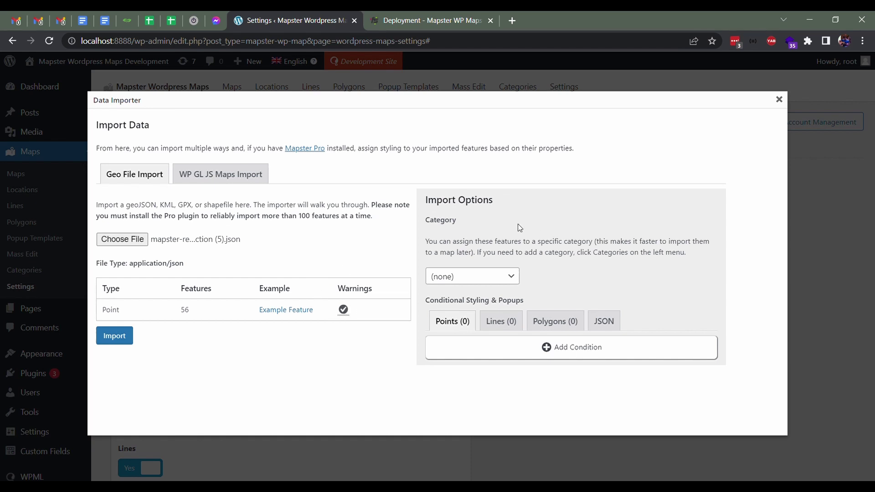
- Choose More Test Parks in the import's Category dropdown
left_click(516, 280)
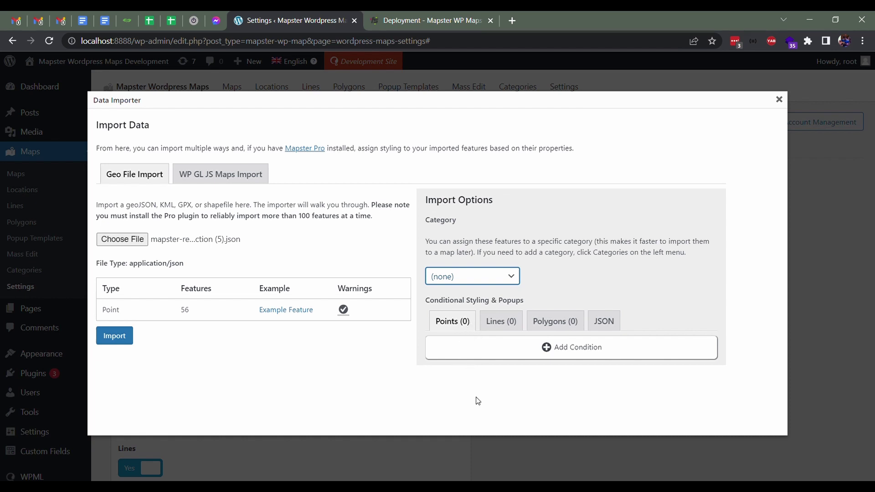
key("Down")
left_click(525, 247)
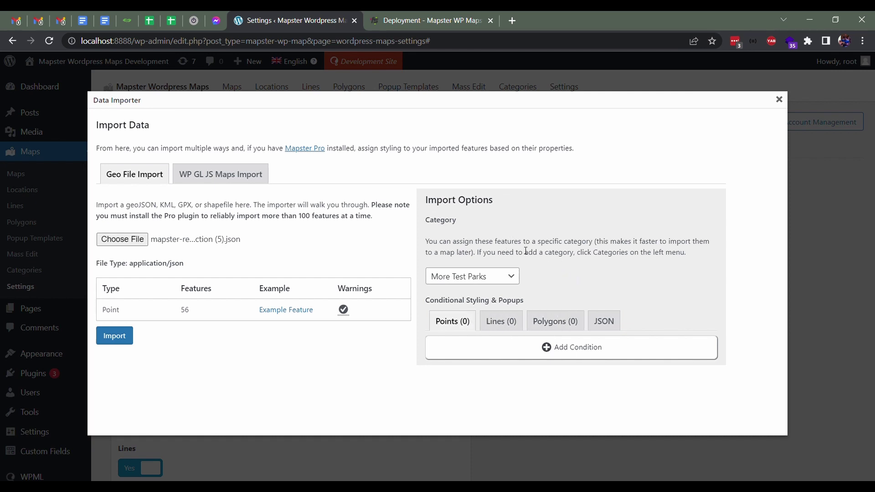
- Add a point styling condition and expand it to show its Rules
left_click(496, 352)
left_click(470, 383)
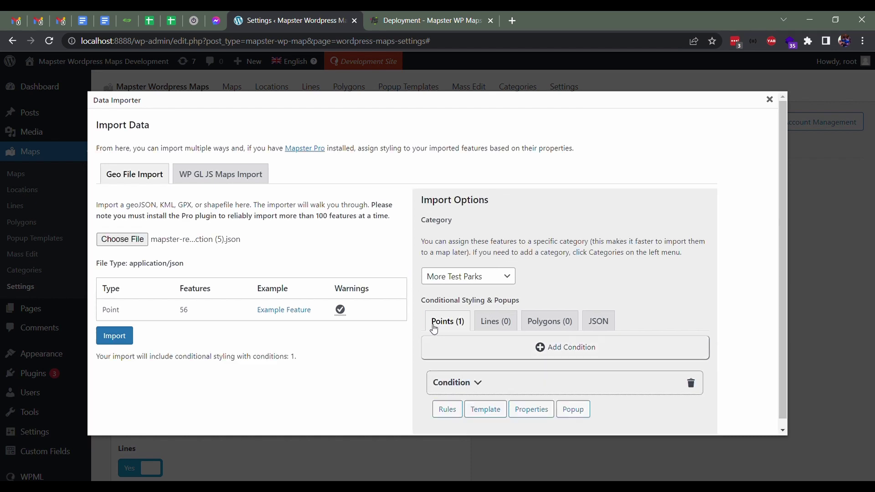
scroll(412, 315, "down", 1)
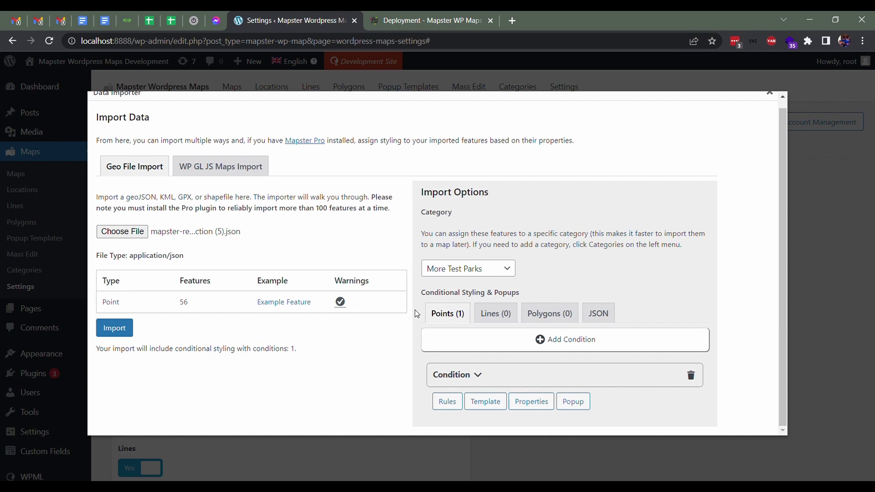
left_click(444, 402)
scroll(419, 369, "down", 5)
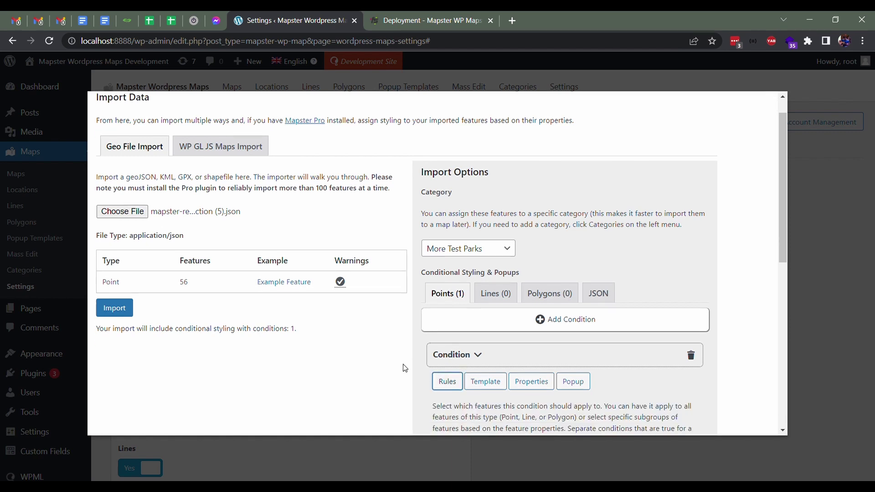
scroll(424, 321, "down", 3)
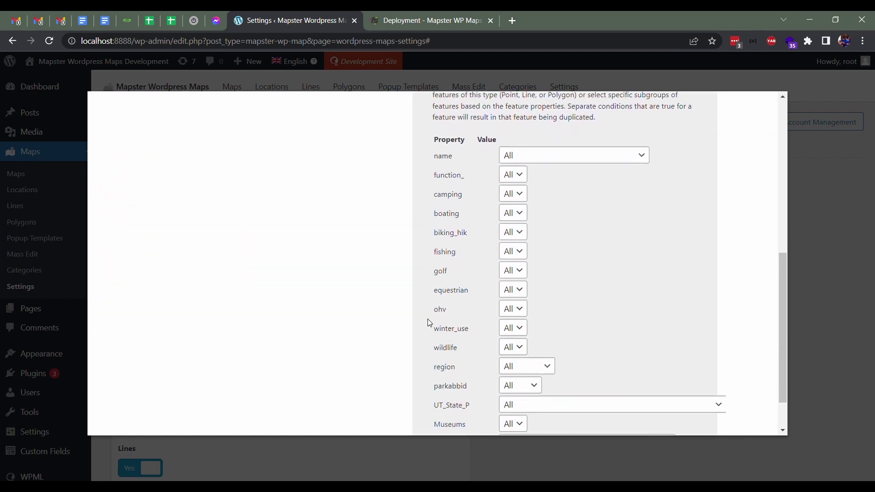
scroll(426, 322, "up", 5)
scroll(429, 325, "up", 2)
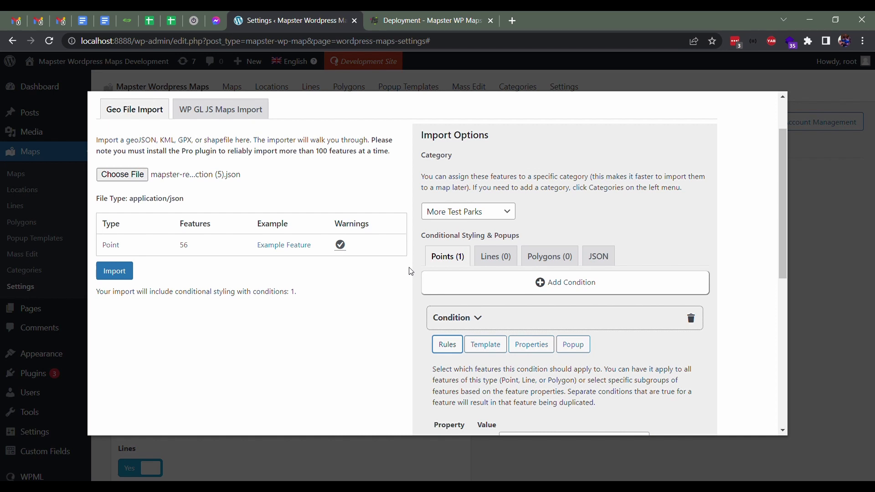
scroll(414, 262, "down", 6)
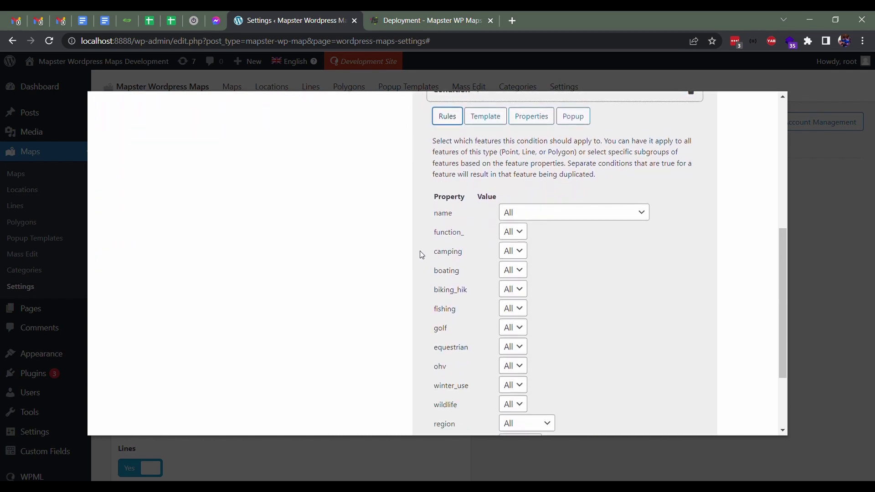
scroll(479, 321, "down", 1)
scroll(474, 197, "up", 4)
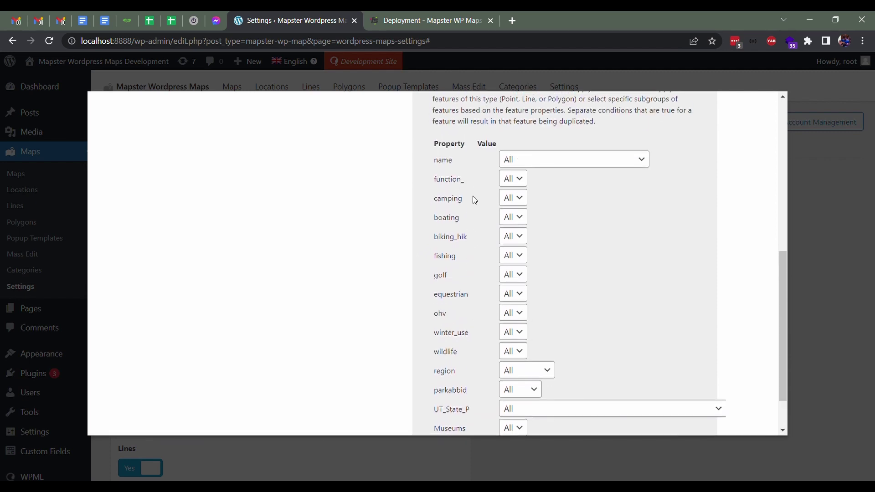
scroll(420, 194, "down", 3)
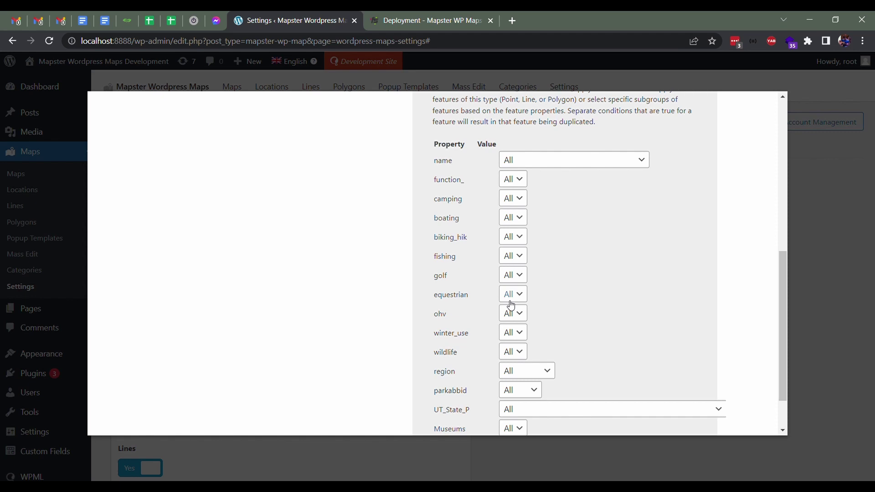
scroll(499, 311, "down", 1)
scroll(505, 314, "down", 1)
scroll(517, 274, "up", 1)
- Set the condition's camping rule to N
left_click(518, 223)
scroll(453, 203, "up", 3)
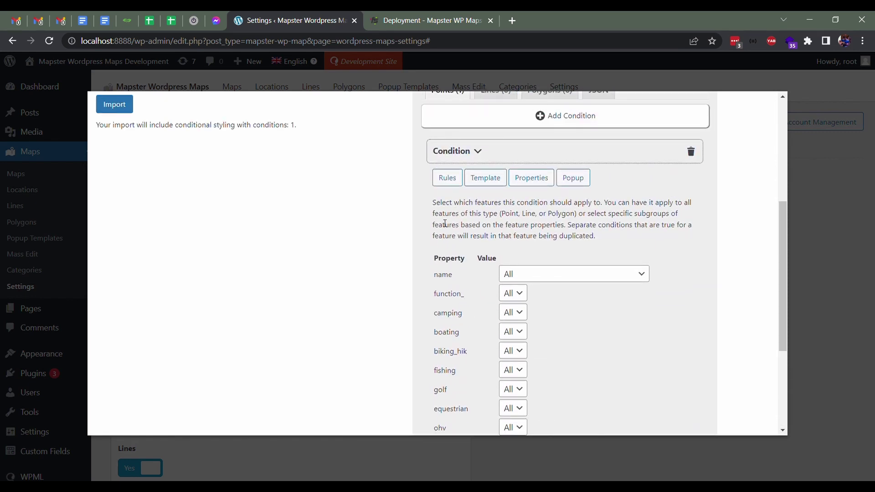
scroll(510, 384, "down", 5)
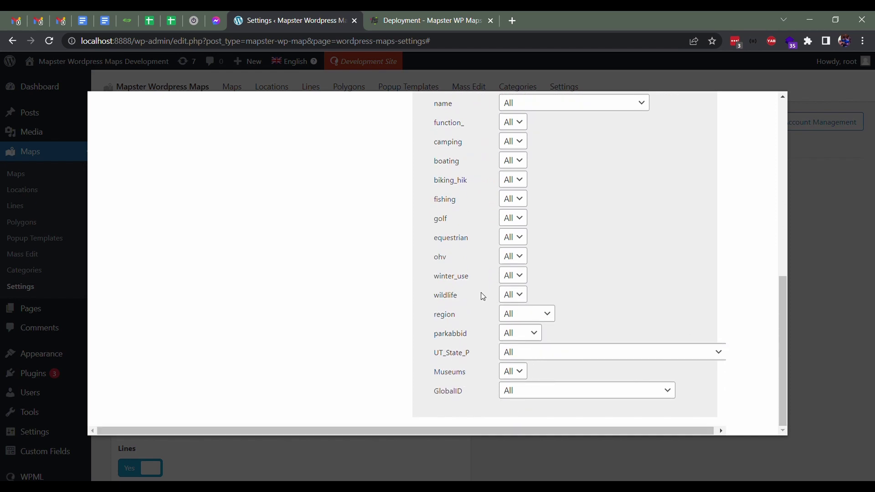
scroll(482, 295, "up", 6)
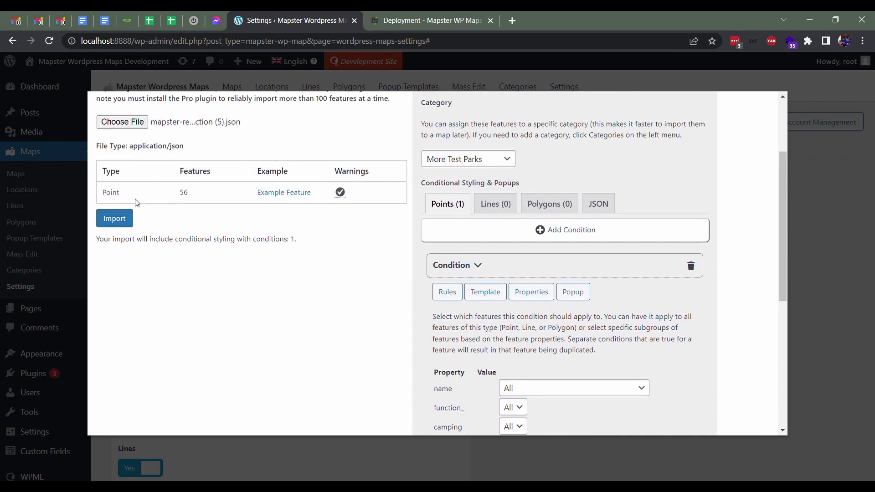
scroll(475, 258, "down", 4)
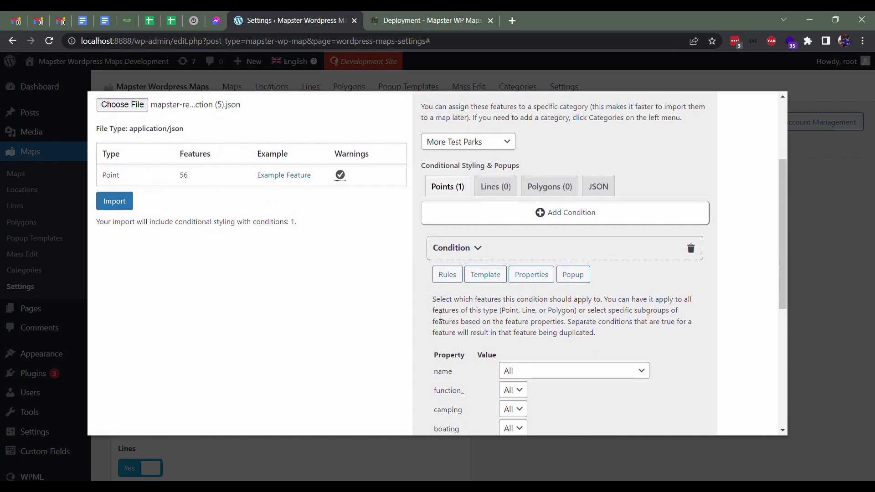
scroll(474, 162, "up", 1)
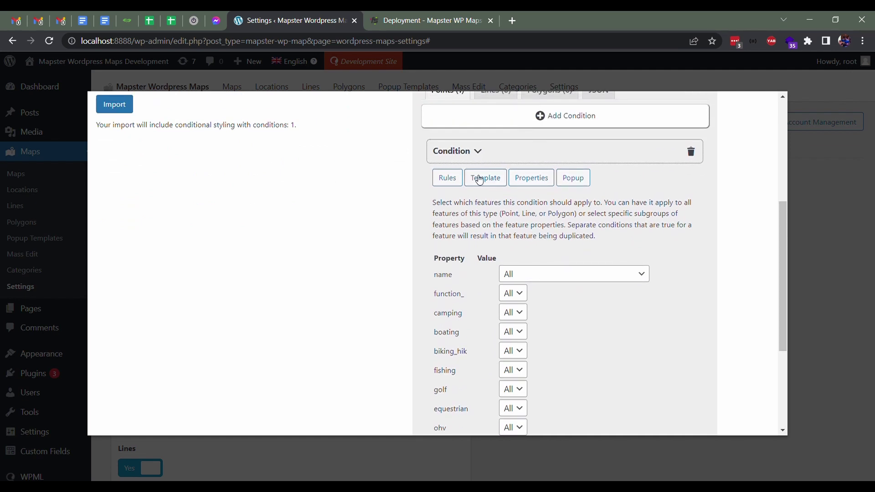
scroll(456, 246, "down", 1)
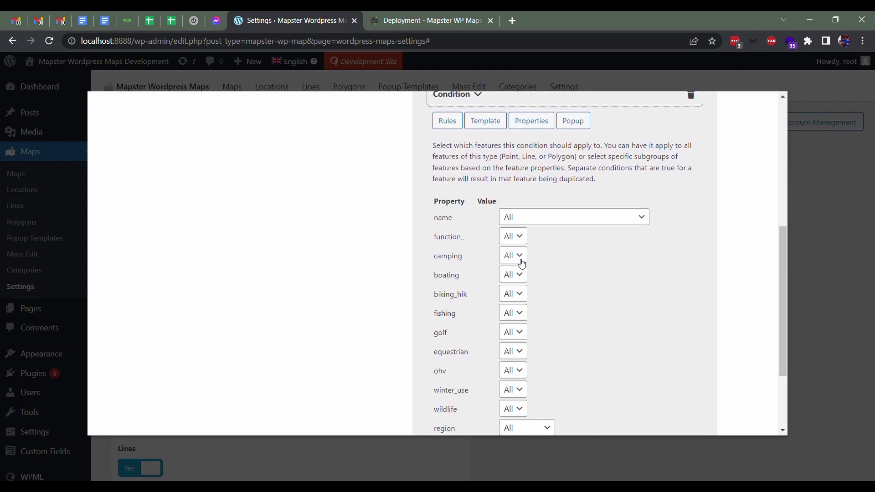
left_click(519, 257)
left_click(519, 278)
scroll(412, 238, "up", 2)
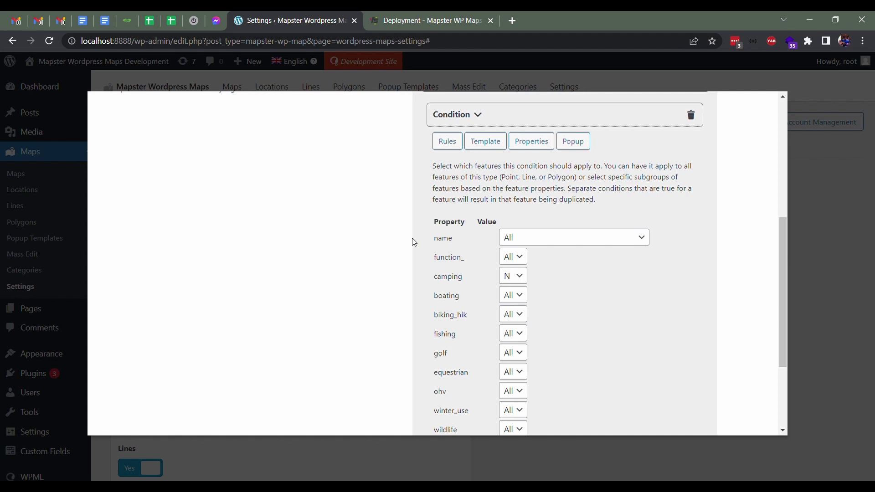
scroll(487, 328, "down", 1)
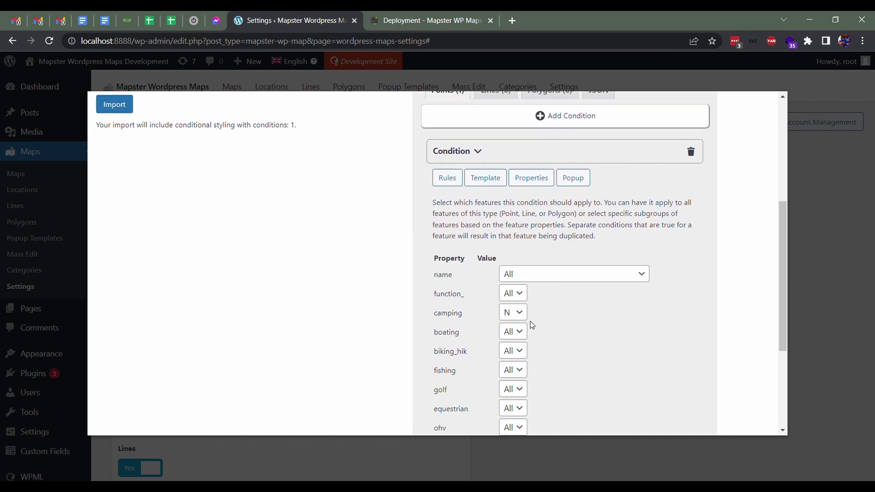
scroll(501, 255, "up", 1)
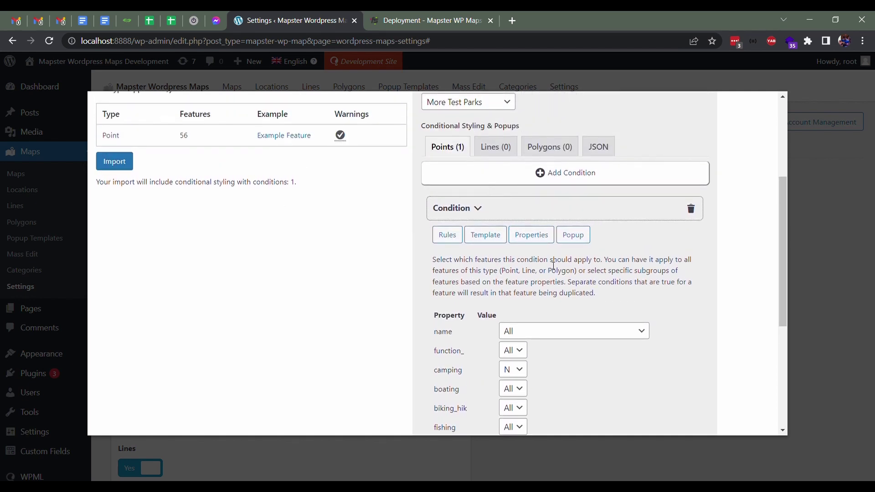
- Add a second point condition, then collapse it and re-expand the first condition
left_click(471, 218)
left_click(531, 348)
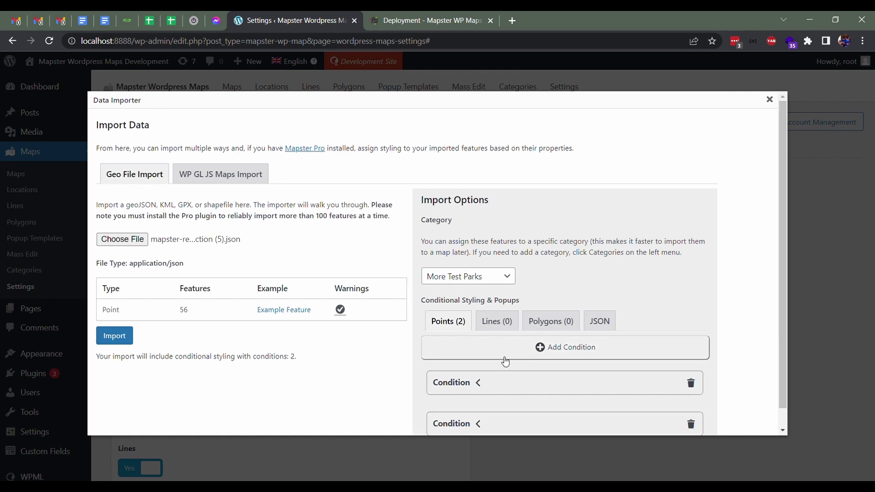
scroll(483, 360, "down", 1)
left_click(477, 403)
scroll(473, 383, "down", 4)
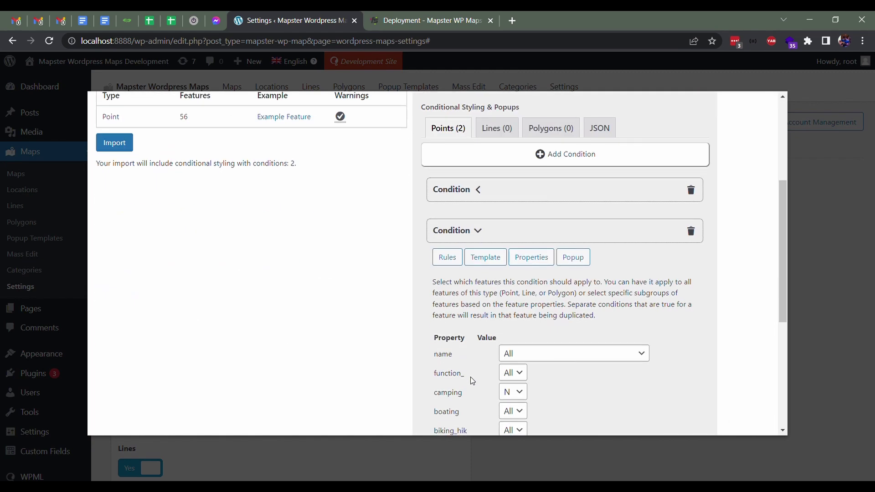
left_click(478, 231)
left_click(479, 362)
scroll(465, 355, "down", 1)
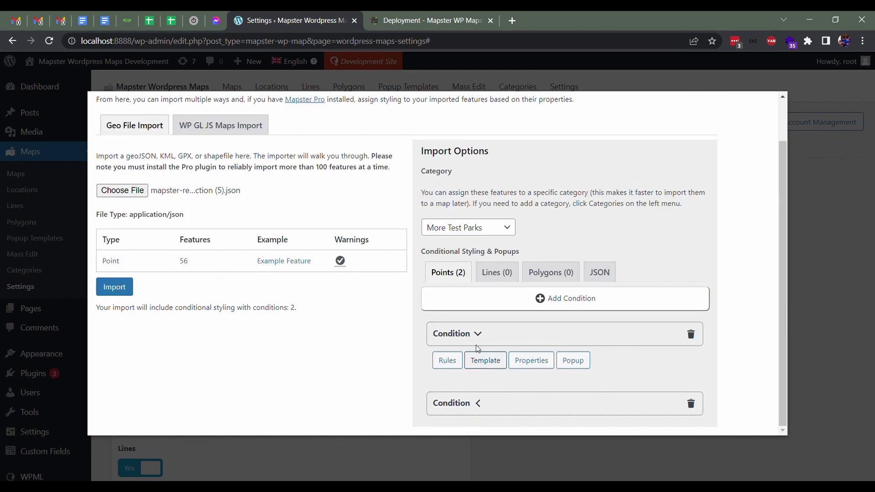
- Change the first condition's camping rule to Y
left_click(447, 360)
scroll(456, 360, "down", 5)
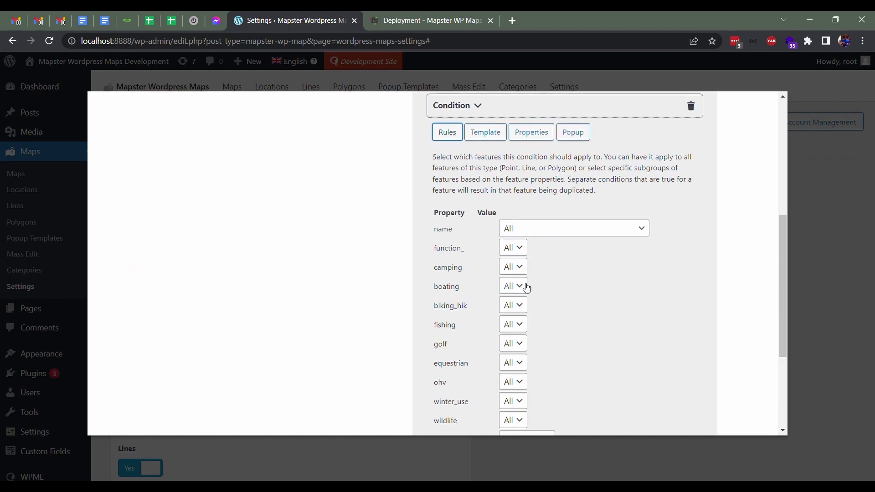
left_click(513, 266)
left_click(518, 303)
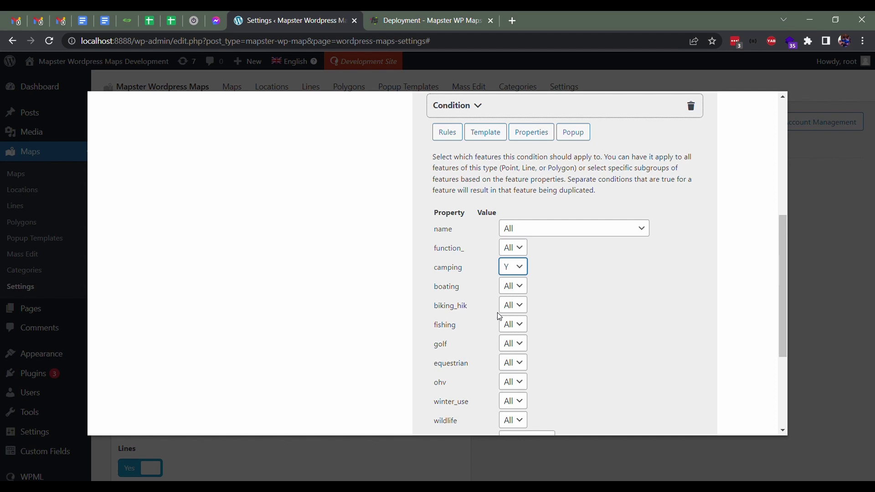
scroll(481, 288, "up", 3)
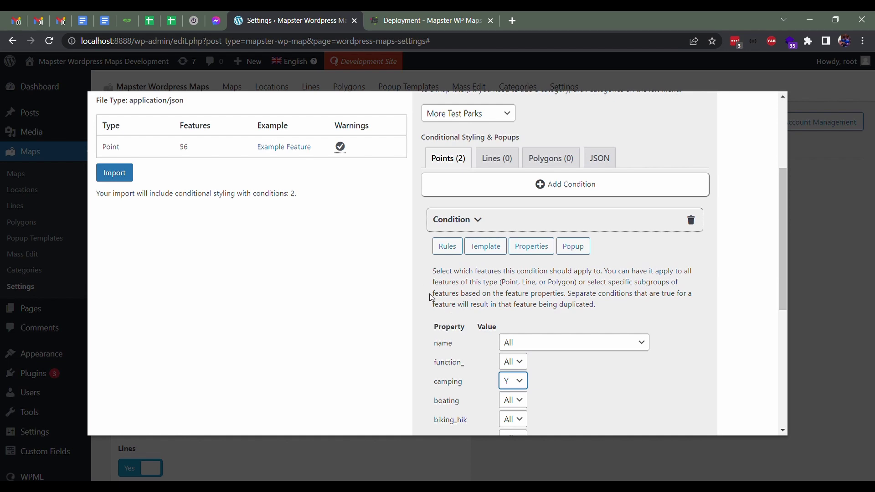
- Delete the first condition and set camping back to All in the remaining one
left_click(460, 227)
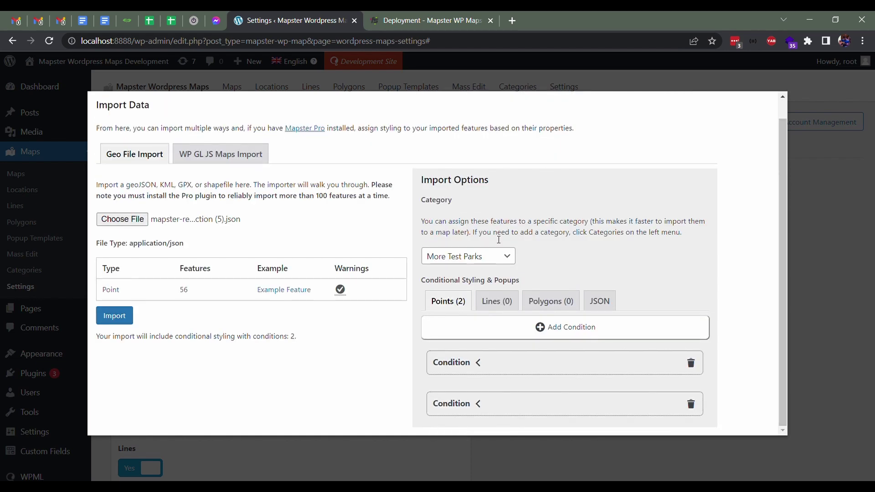
left_click(691, 362)
left_click(485, 384)
scroll(523, 304, "down", 3)
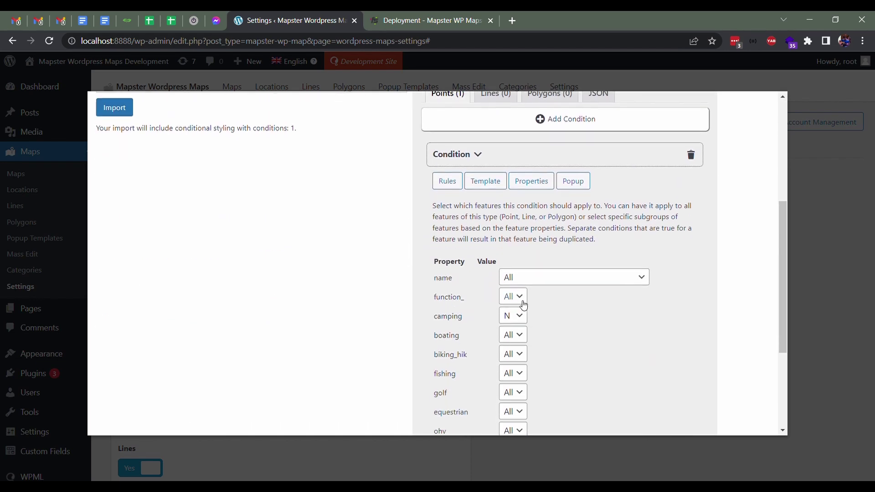
left_click(513, 316)
left_click(513, 332)
- Review the condition's Template, Properties and Rules tabs, then focus the template post ID field
left_click(500, 181)
left_click(675, 364)
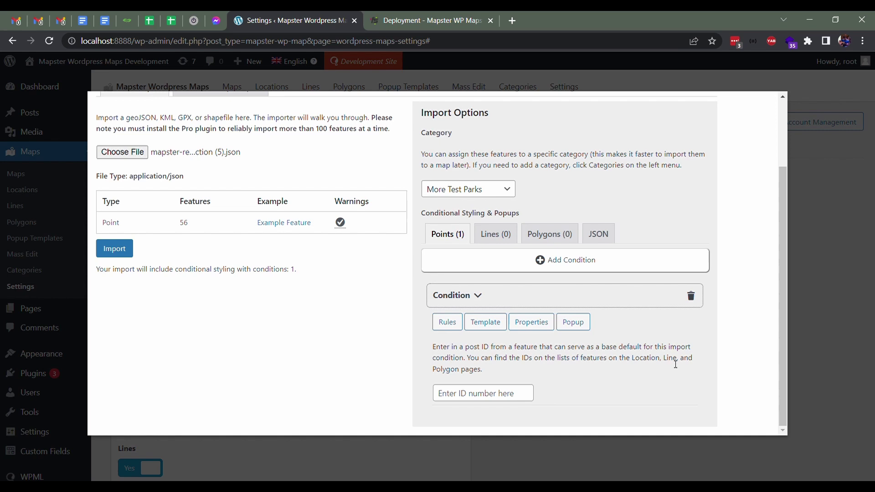
left_click(538, 324)
scroll(537, 283, "down", 8)
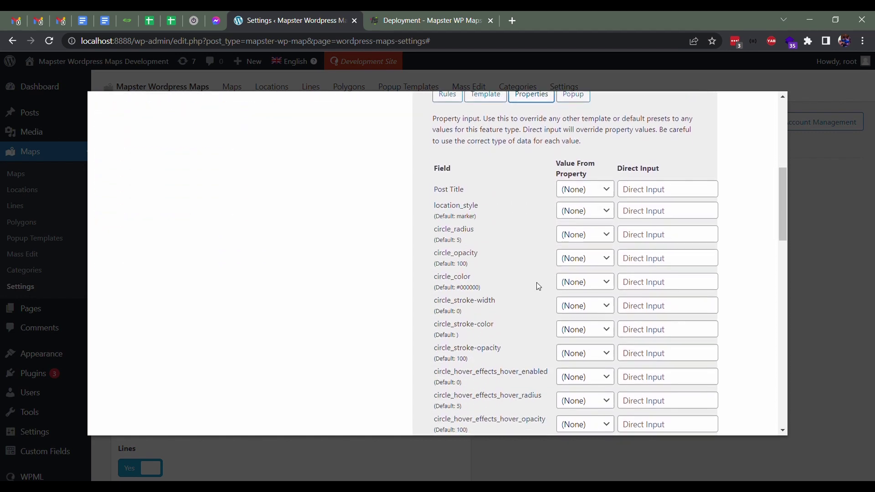
scroll(653, 194, "up", 5)
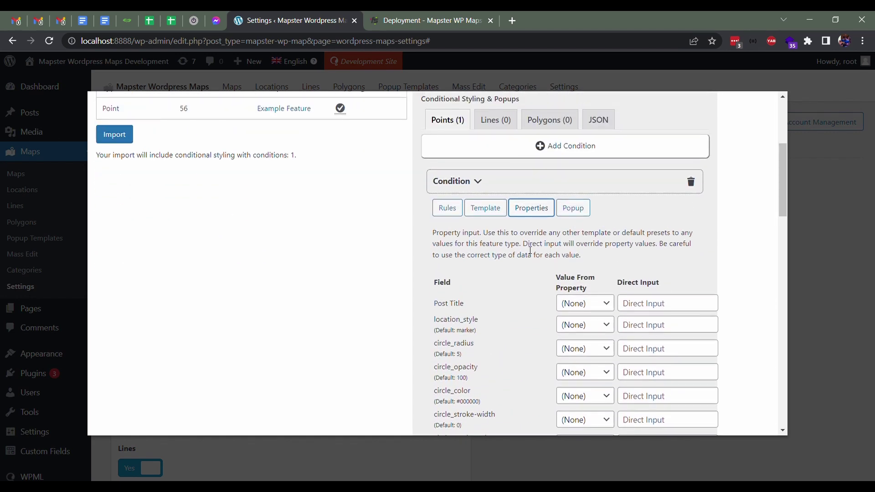
left_click(499, 210)
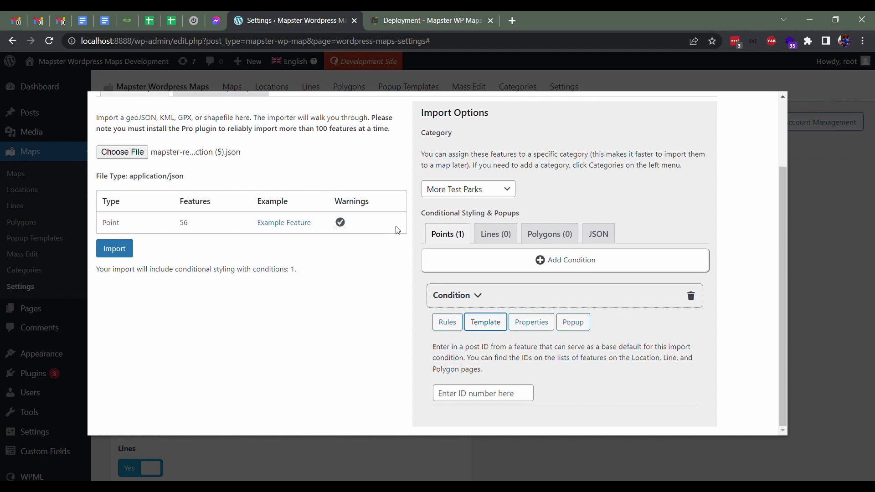
left_click(444, 324)
scroll(437, 326, "down", 3)
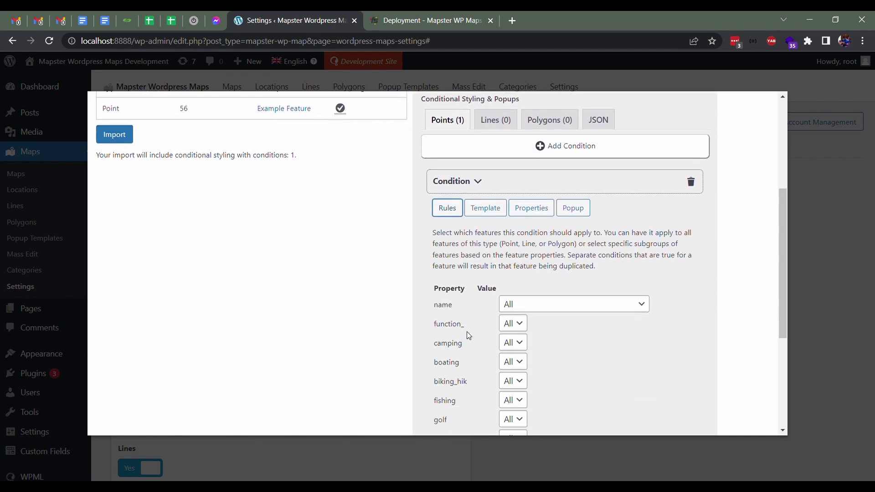
left_click(485, 208)
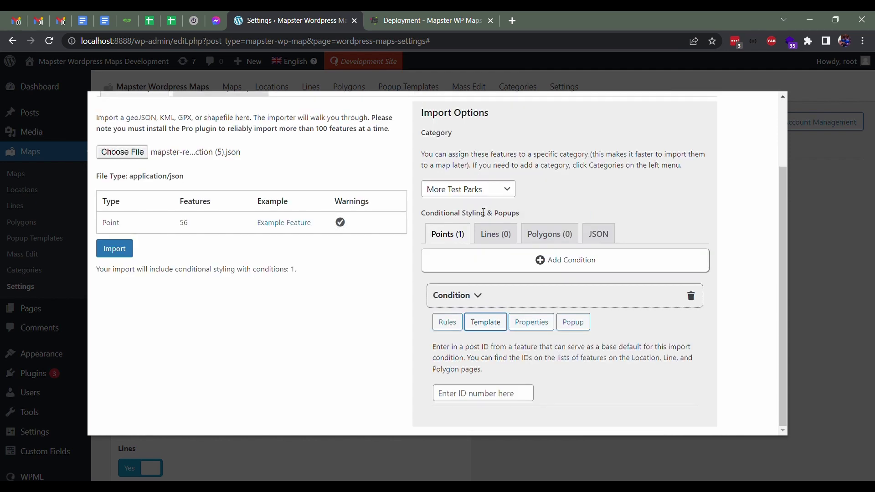
left_click(486, 395)
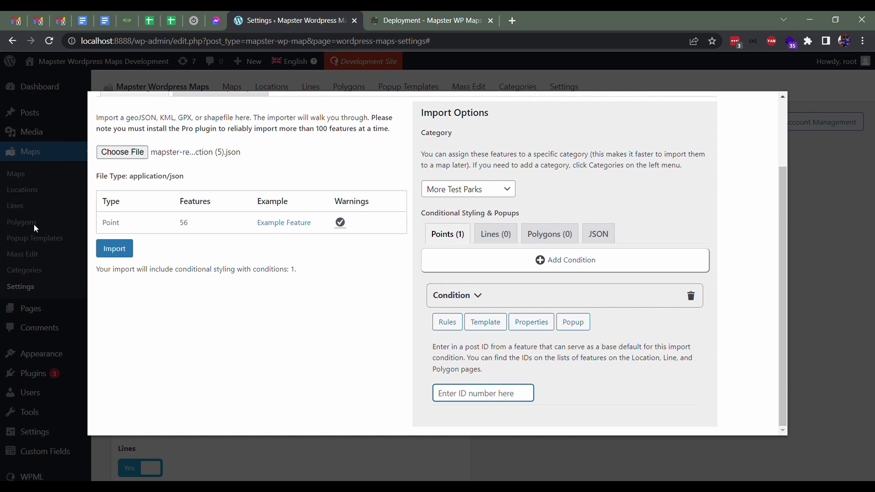
- In a new tab, open localhost wp-admin and go to Maps > Locations
left_click(509, 14)
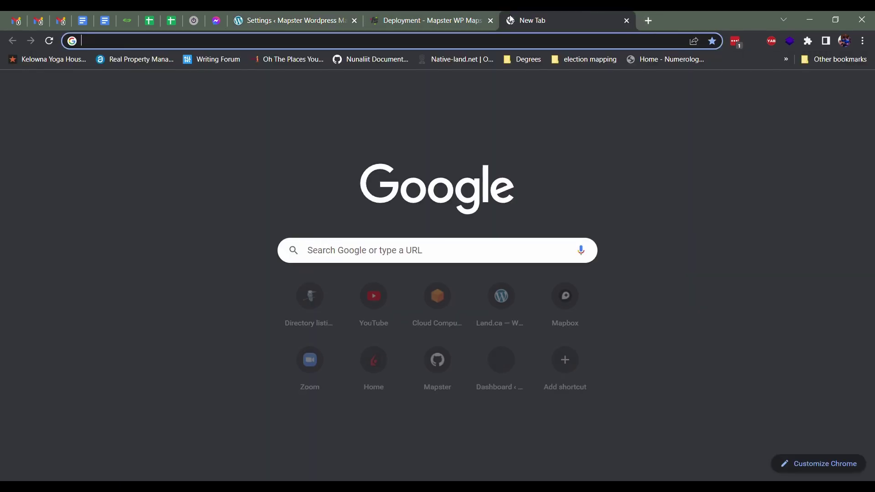
type("local")
key("Down")
key("Down")
key("Down")
key("Return")
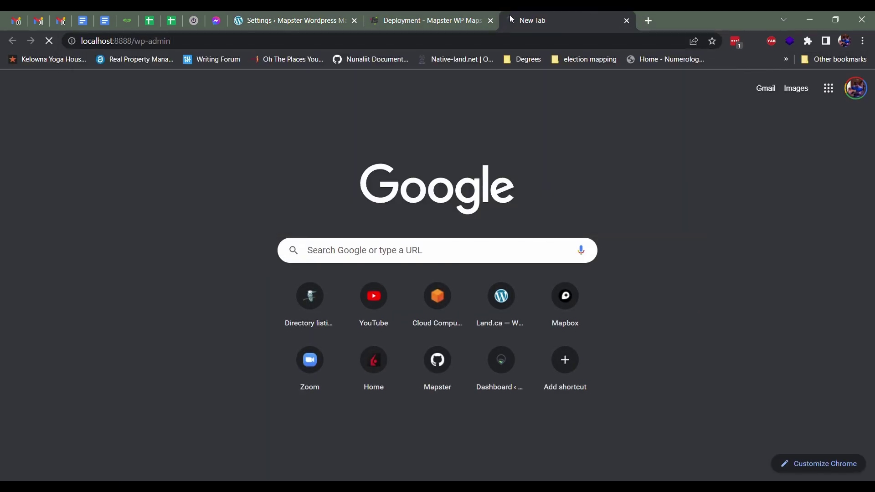
left_click_drag(555, 22, 290, 18)
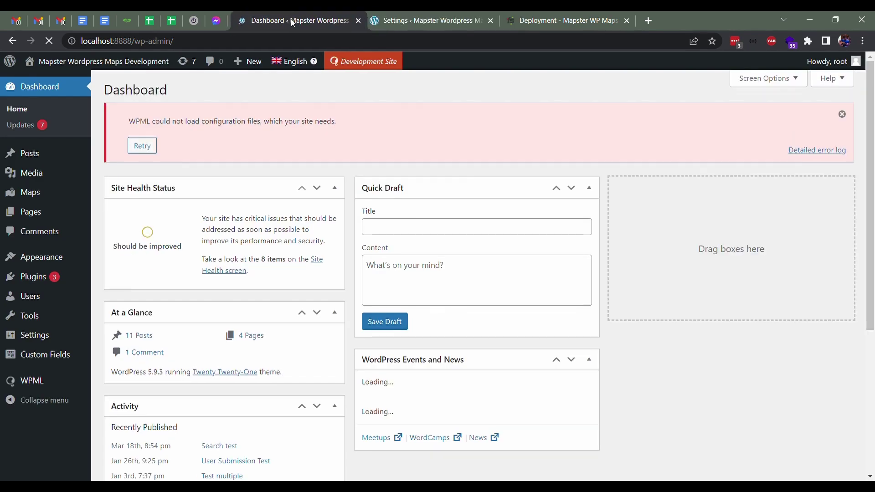
left_click(842, 114)
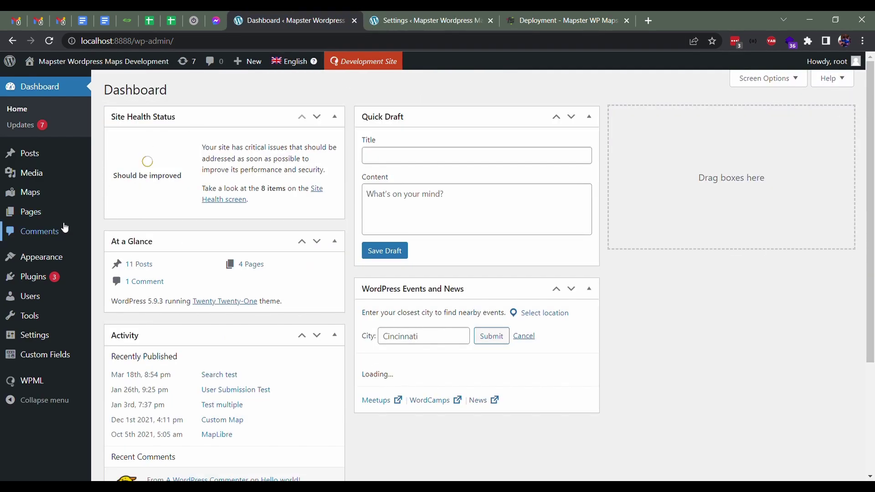
mouse_move(45, 192)
left_click(127, 211)
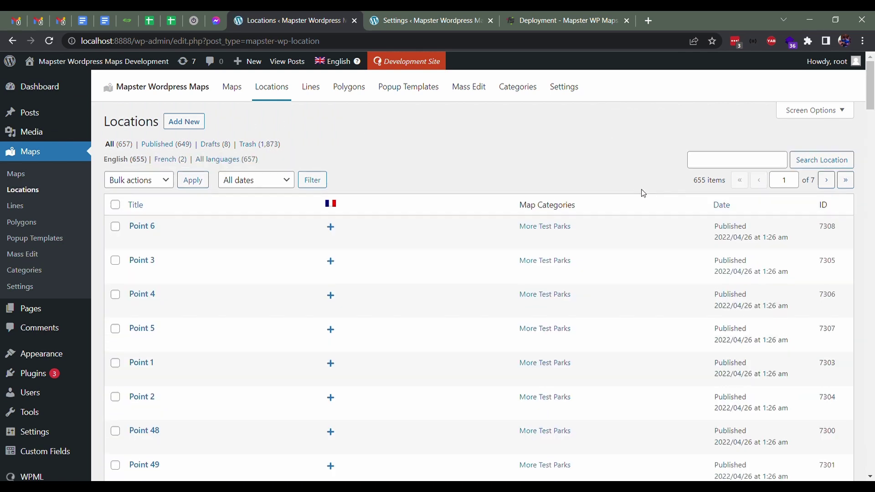
- Look up the point post IDs, ending on Point 2's ID 7304
double_click(828, 226)
double_click(827, 260)
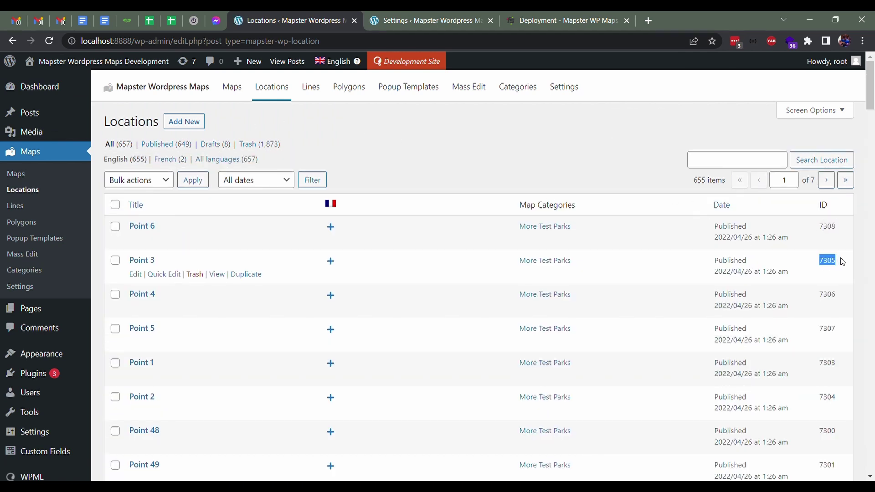
scroll(313, 171, "down", 3)
scroll(436, 232, "up", 3)
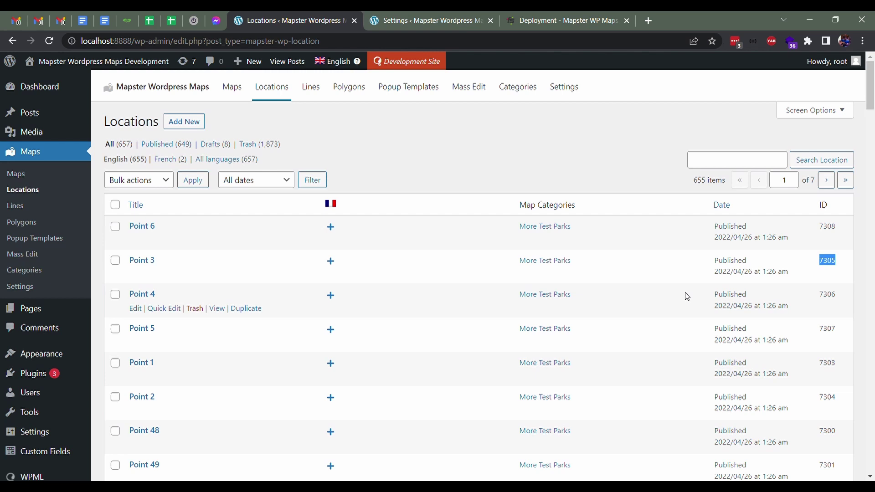
scroll(683, 295, "down", 4)
double_click(827, 191)
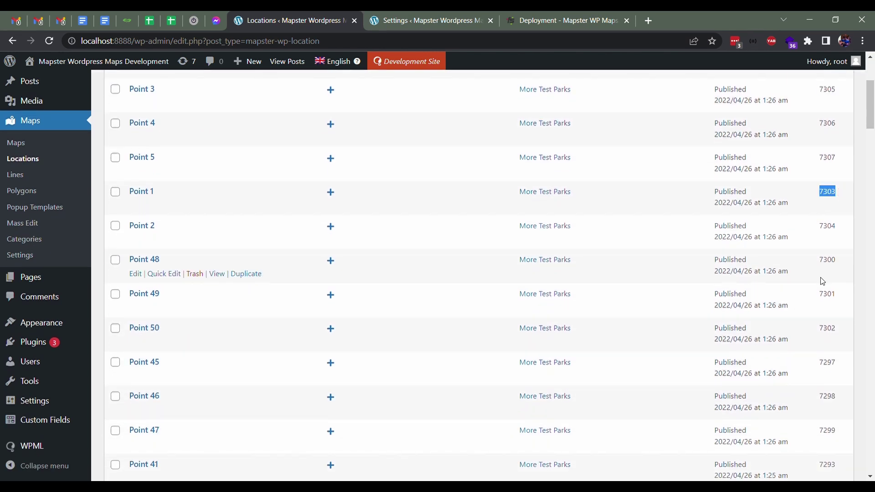
double_click(827, 226)
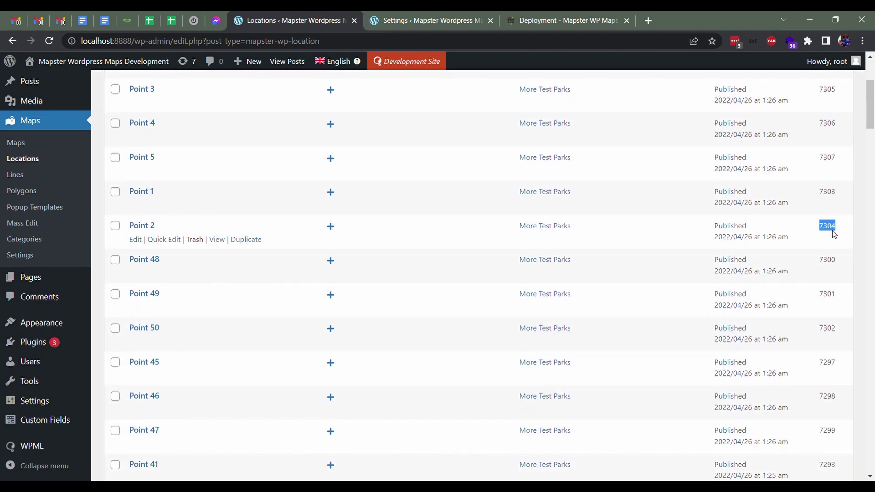
left_click(428, 20)
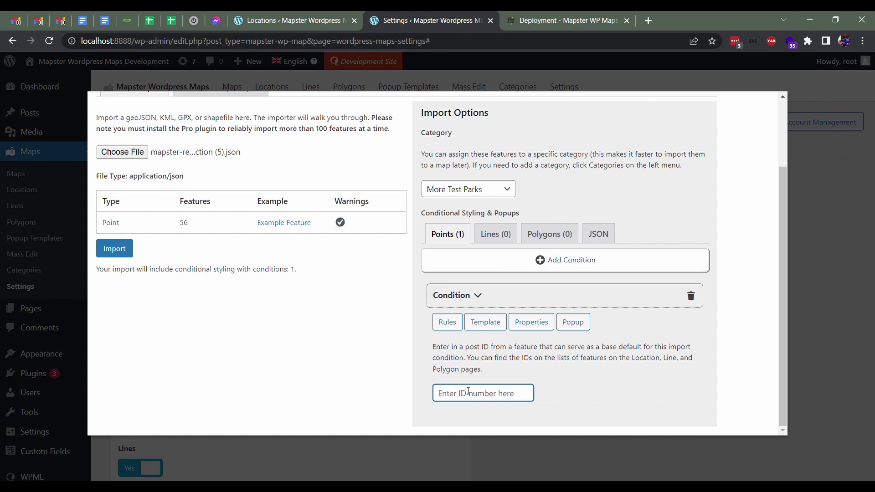
type("7304")
left_click(492, 371)
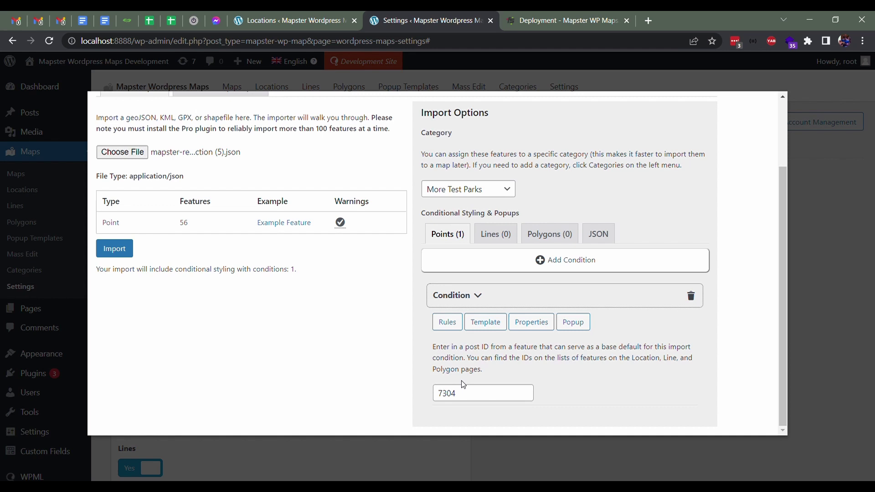
double_click(467, 398)
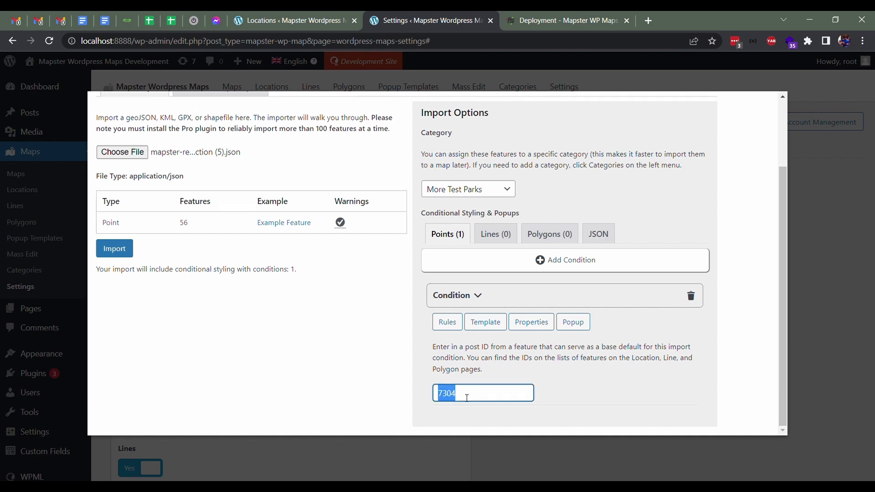
key("BackSpace")
left_click(476, 367)
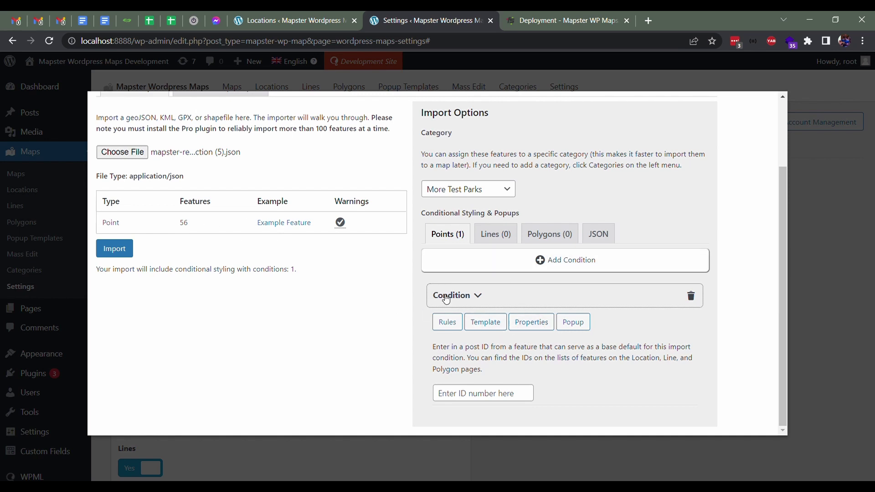
left_click(531, 322)
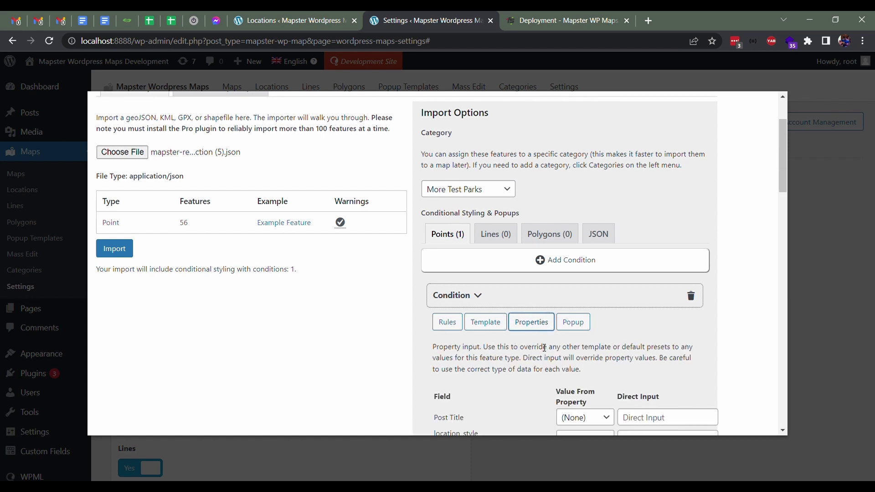
scroll(531, 351, "down", 4)
scroll(488, 313, "down", 4)
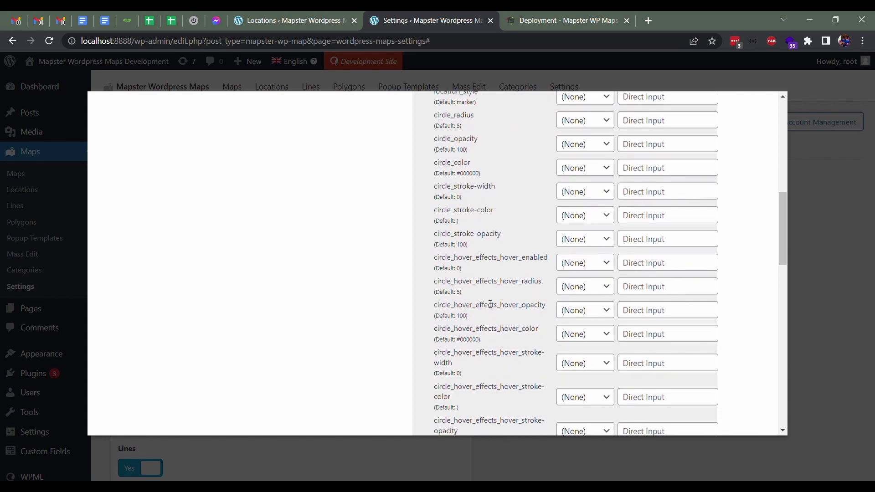
scroll(489, 304, "down", 1)
scroll(466, 224, "up", 4)
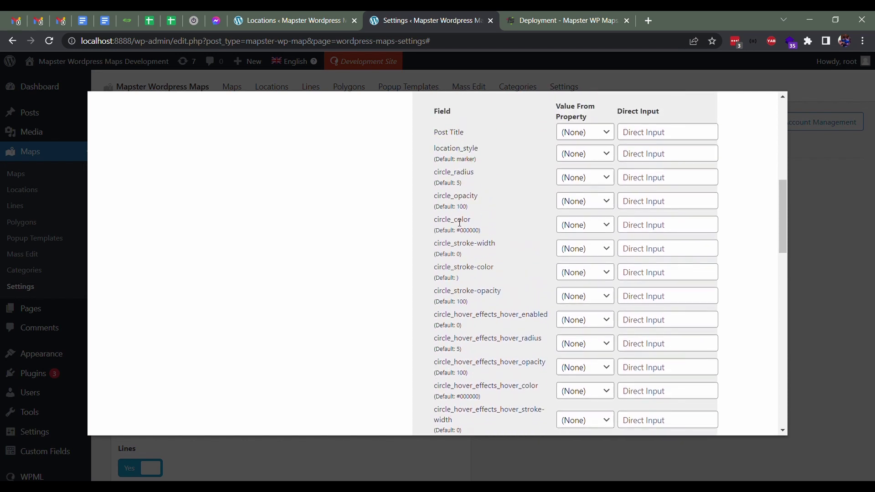
scroll(459, 225, "down", 3)
scroll(458, 224, "down", 6)
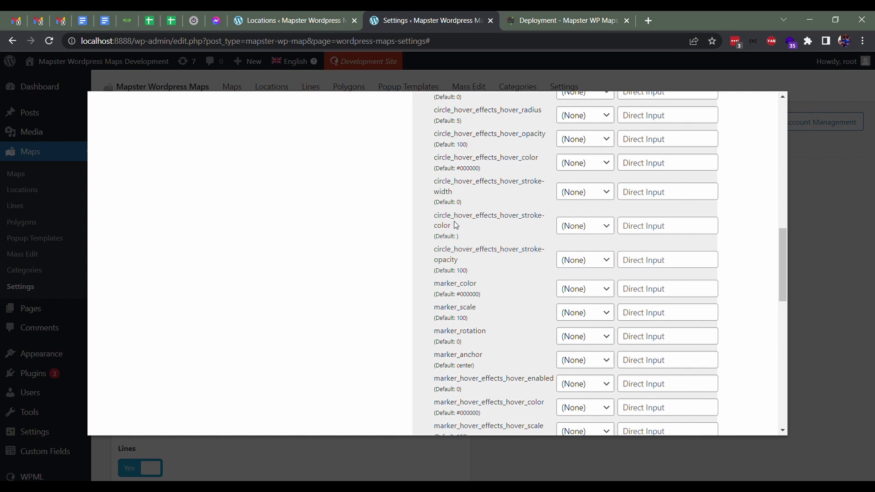
scroll(458, 225, "down", 6)
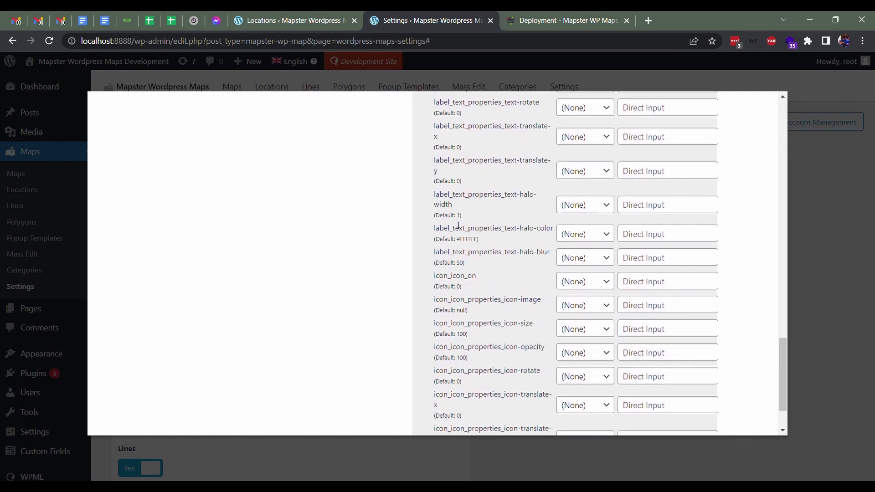
scroll(455, 223, "up", 15)
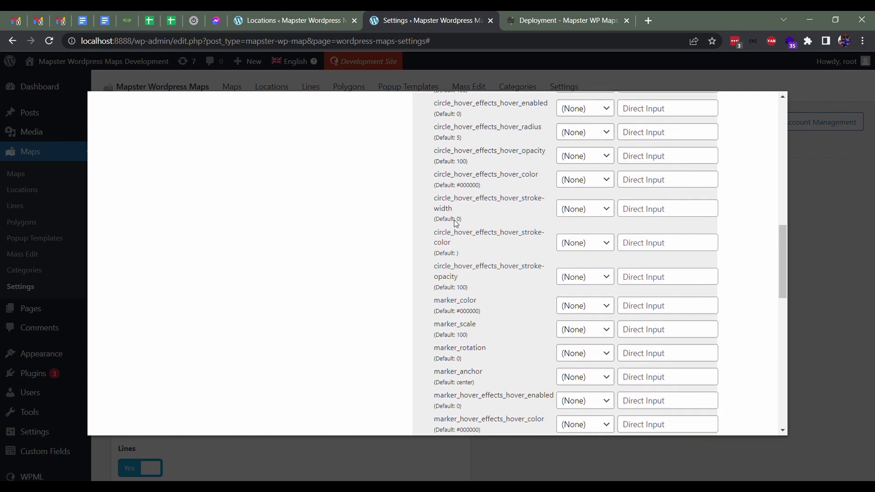
scroll(546, 179, "up", 1)
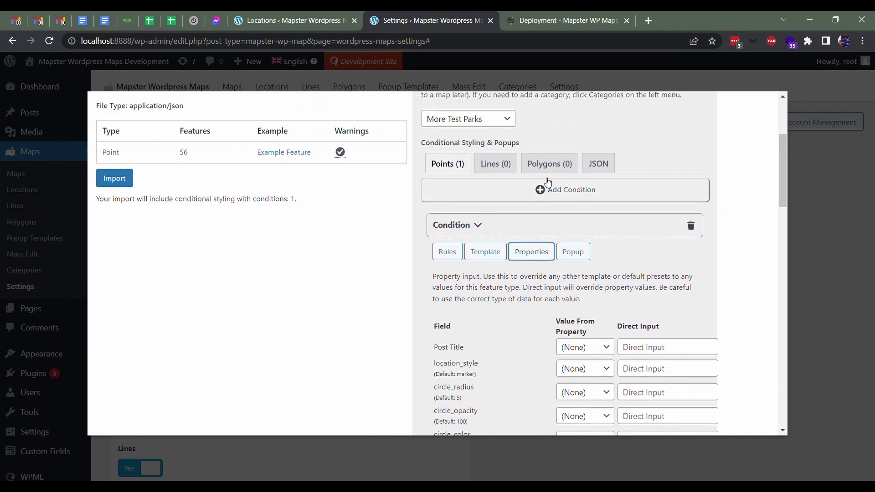
- Add a polygon styling condition and show its property fields, including Post Title
left_click(549, 163)
scroll(549, 166, "up", 3)
left_click(534, 353)
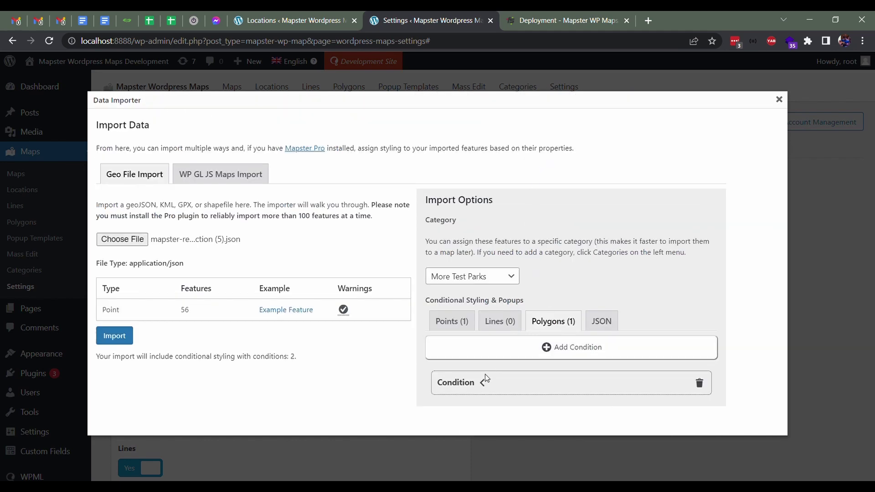
left_click(481, 387)
left_click(529, 351)
scroll(503, 274, "down", 5)
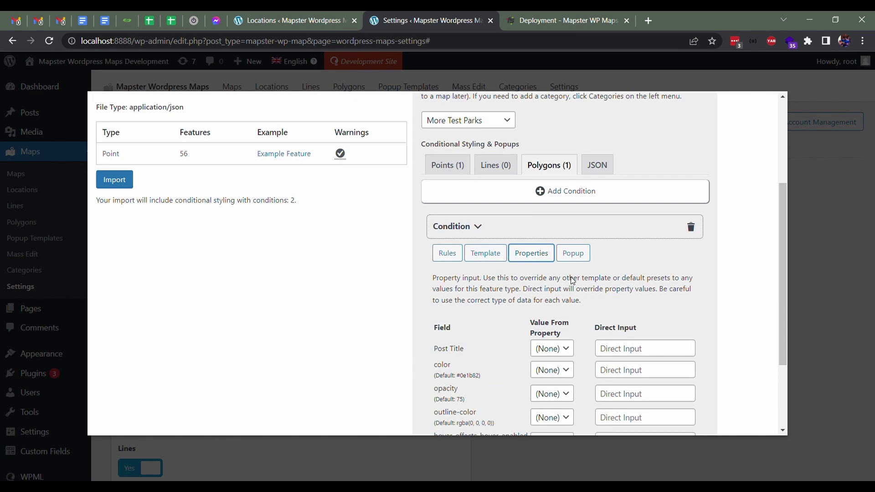
scroll(499, 275, "down", 1)
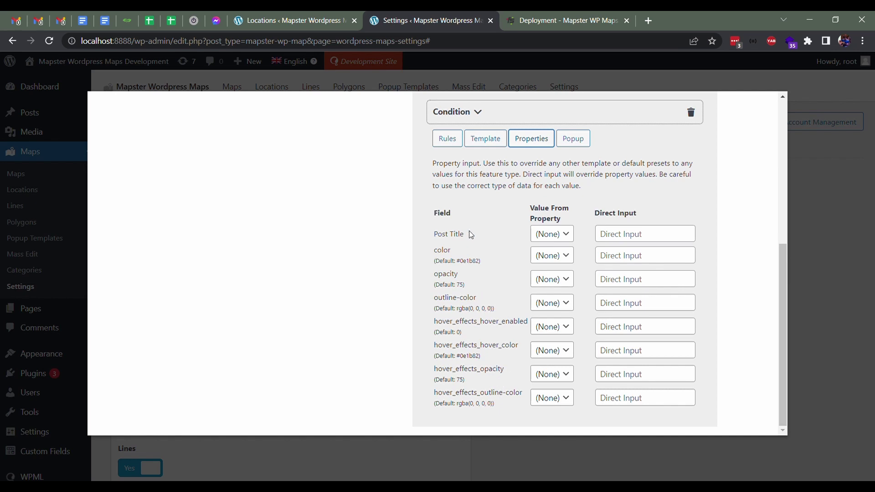
left_click_drag(433, 234, 477, 234)
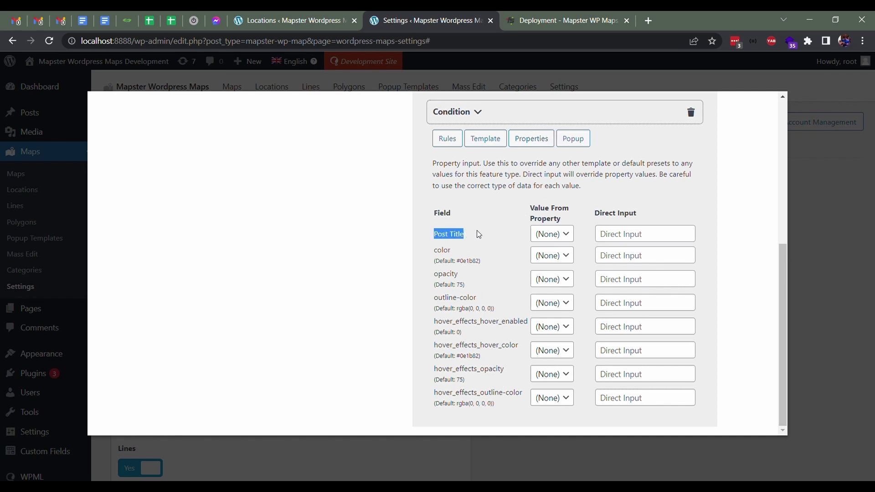
left_click(476, 235)
- Check the Locations tab, return to the importer and delete the polygon condition
left_click(294, 20)
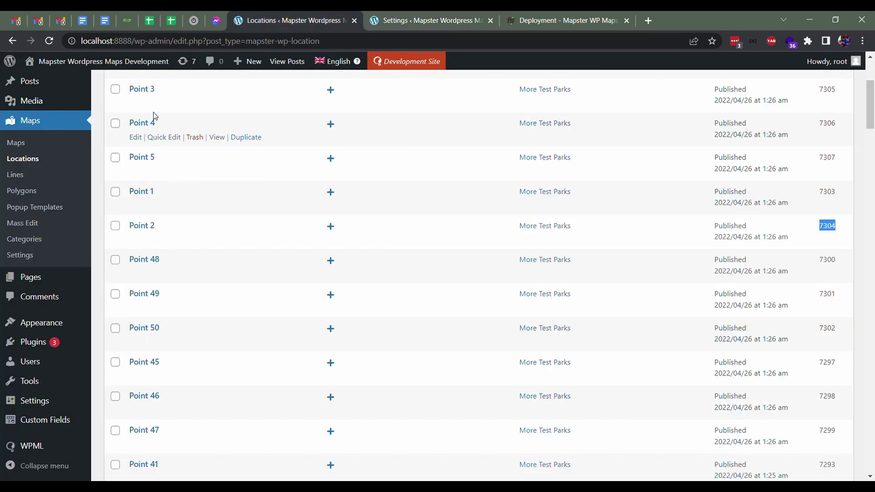
scroll(181, 303, "up", 1)
scroll(182, 303, "up", 2)
scroll(153, 250, "down", 1)
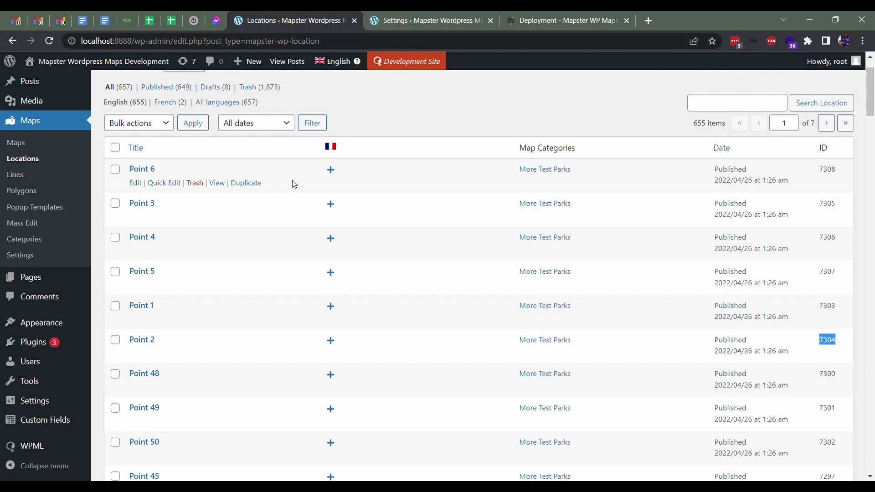
left_click(430, 14)
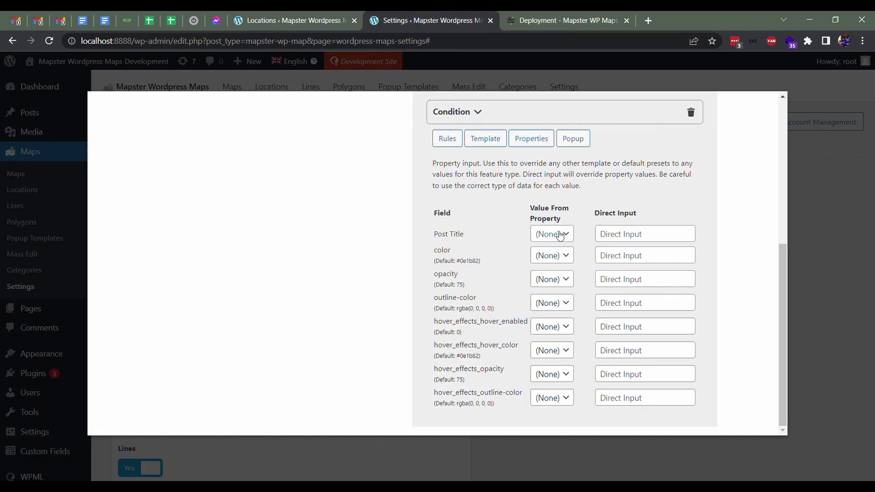
left_click_drag(442, 235, 467, 237)
left_click(541, 234)
scroll(470, 220, "up", 3)
left_click(688, 226)
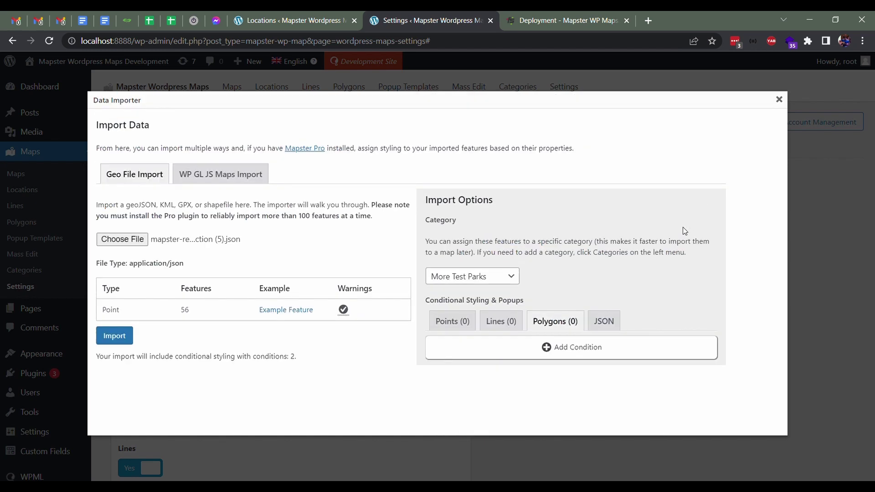
- Add a point condition whose Post Title takes its value from the name property
left_click(452, 321)
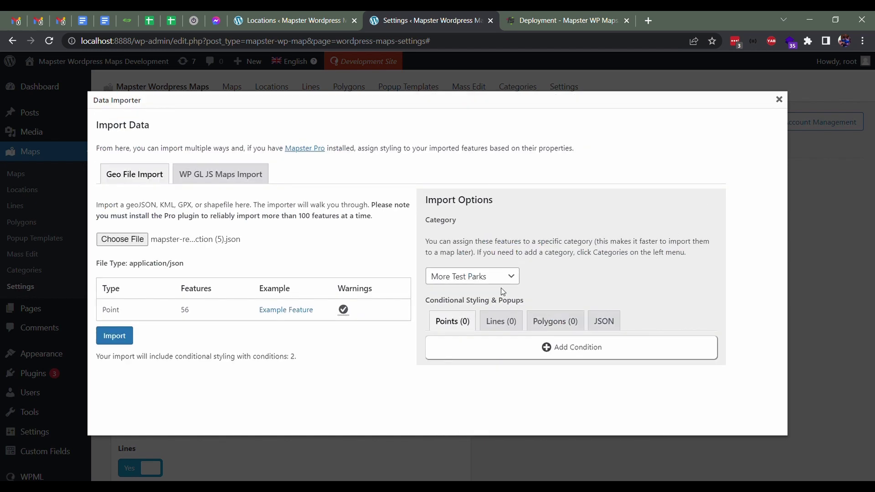
left_click(468, 353)
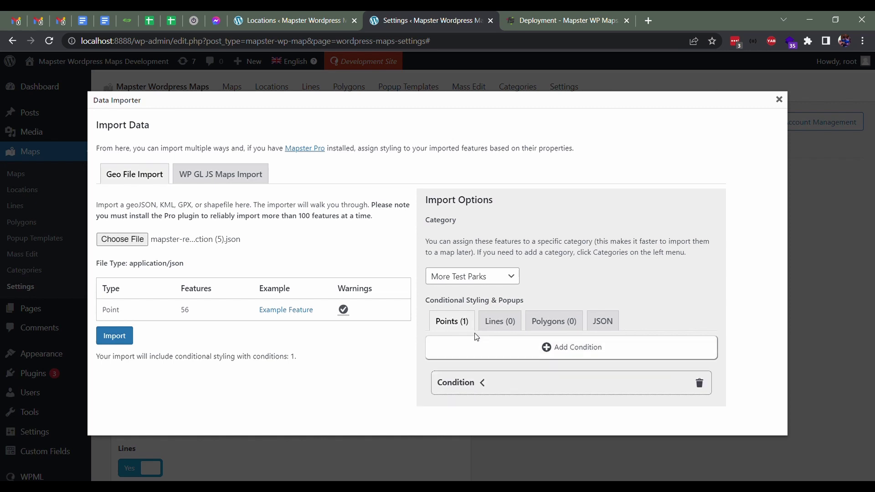
left_click(476, 383)
left_click(528, 401)
scroll(490, 339, "down", 4)
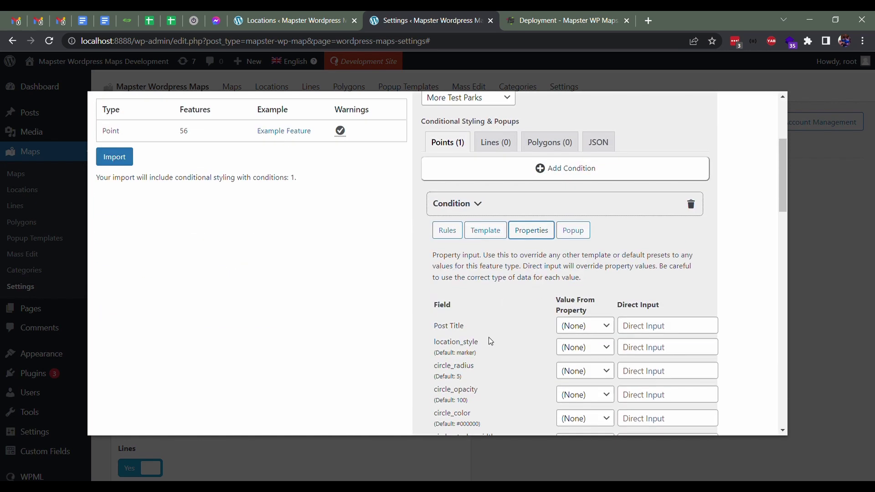
scroll(484, 312, "down", 3)
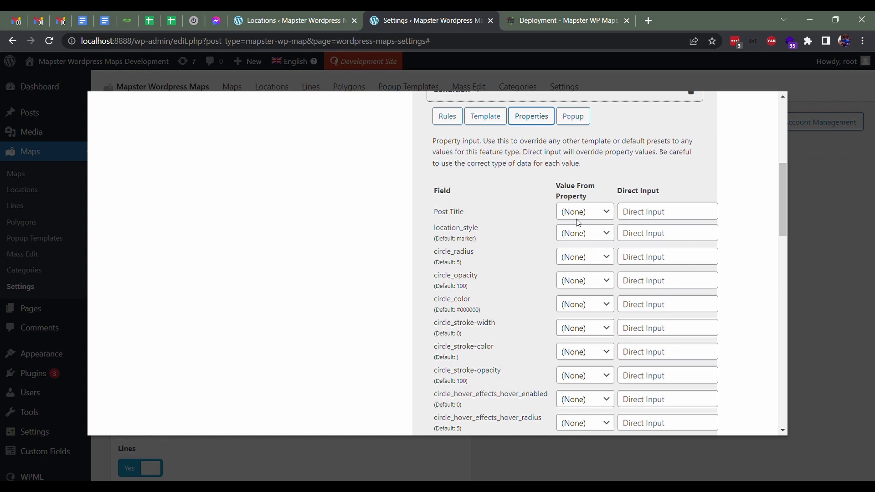
left_click(587, 214)
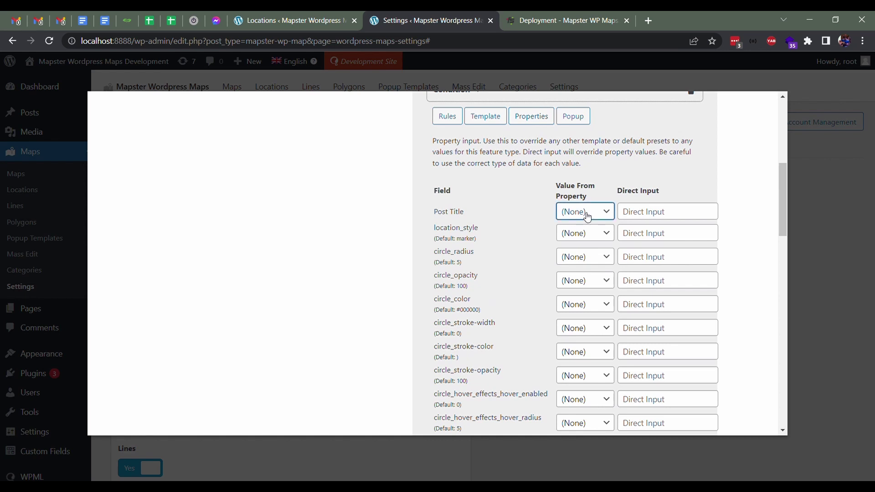
left_click(581, 238)
left_click_drag(455, 212, 474, 197)
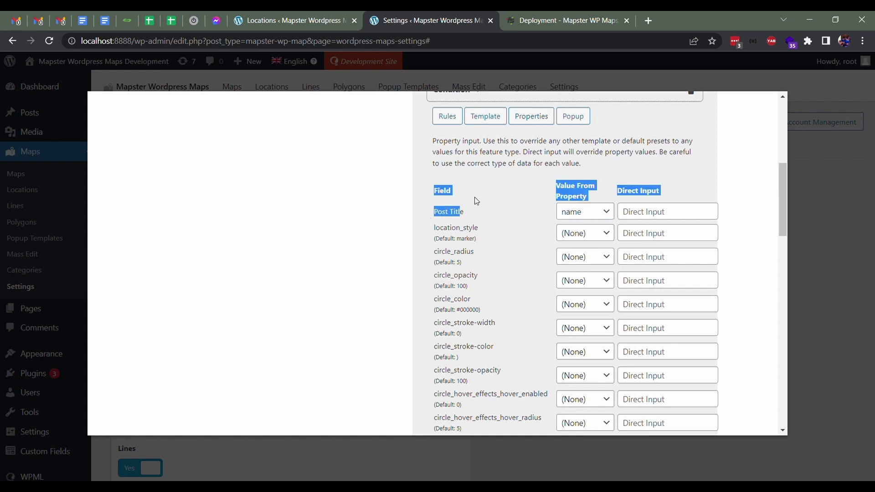
left_click(475, 197)
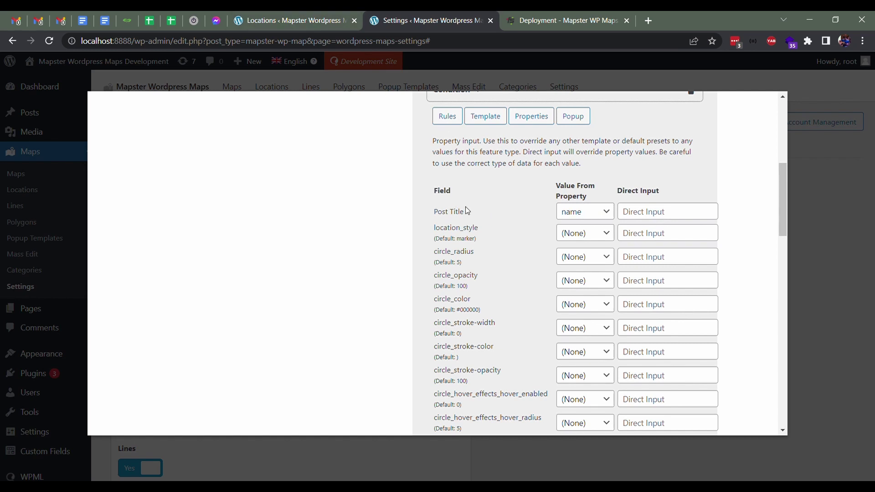
- Enter a test Post Title direct input 'This is the title', then clear it
left_click(650, 215)
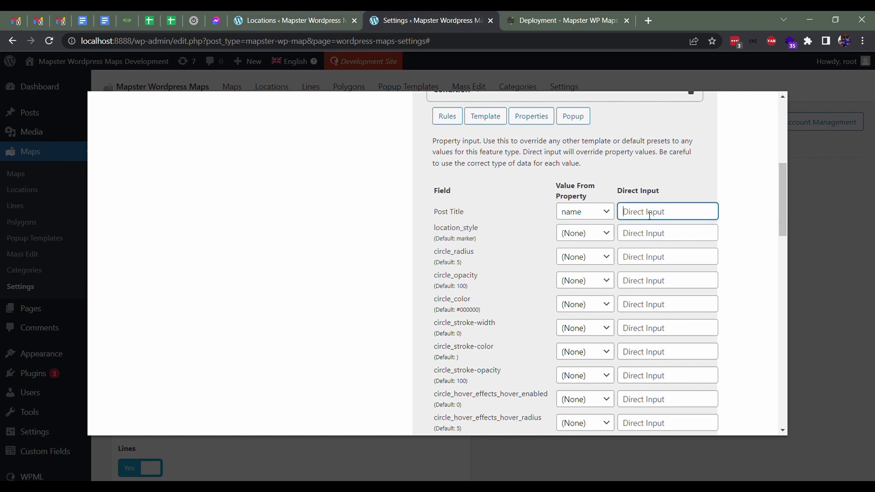
type("This is the title")
key("ctrl+a")
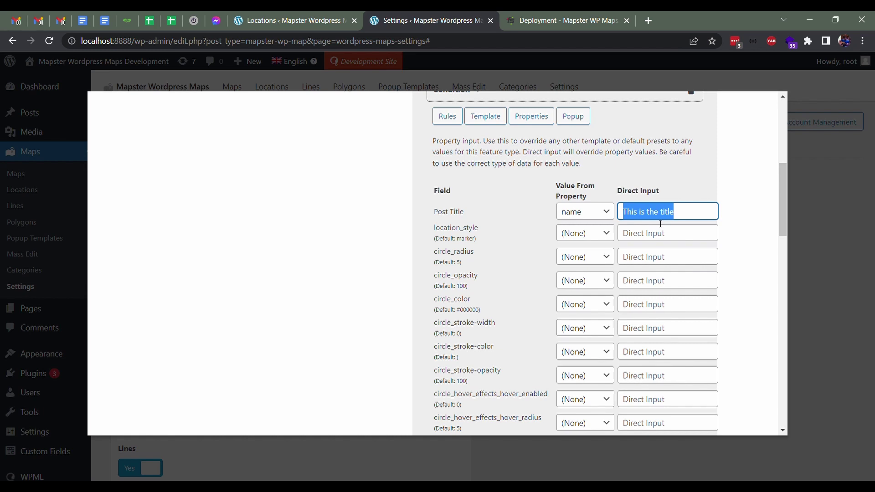
key("BackSpace")
- Enter a test circle_radius value of 15, then clear it again
scroll(484, 214, "down", 2)
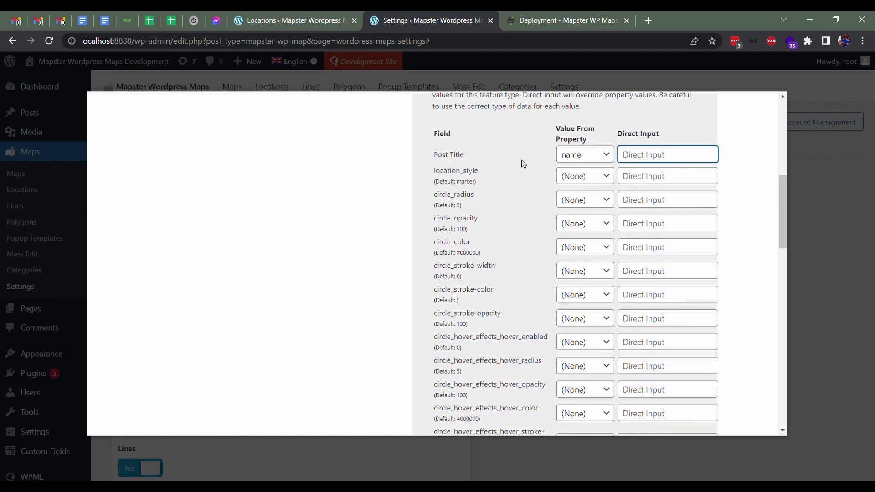
left_click(654, 200)
type("15")
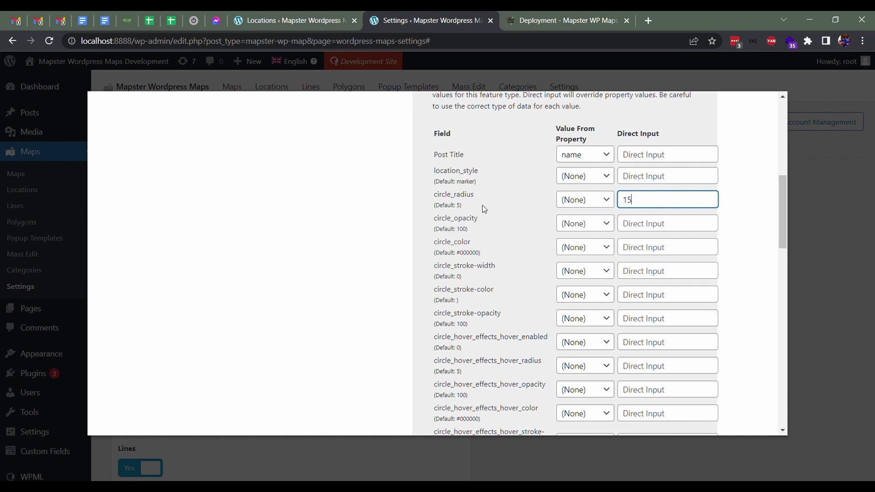
left_click(482, 205)
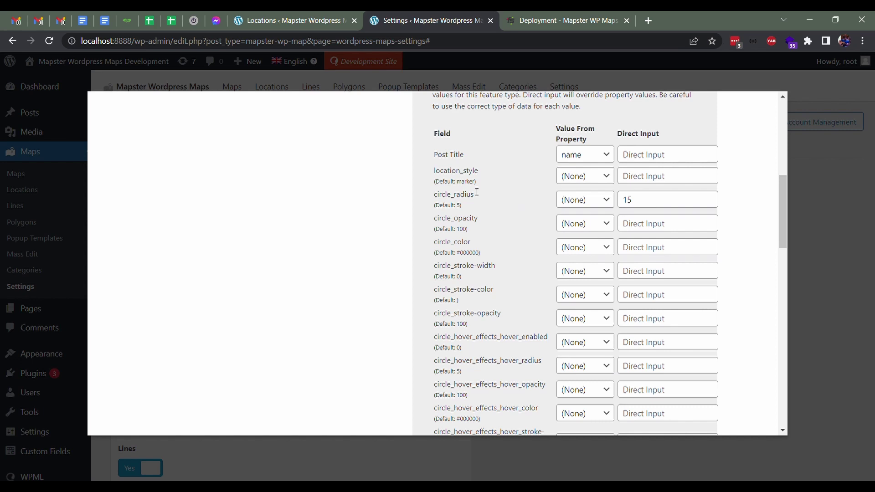
scroll(478, 188, "up", 2)
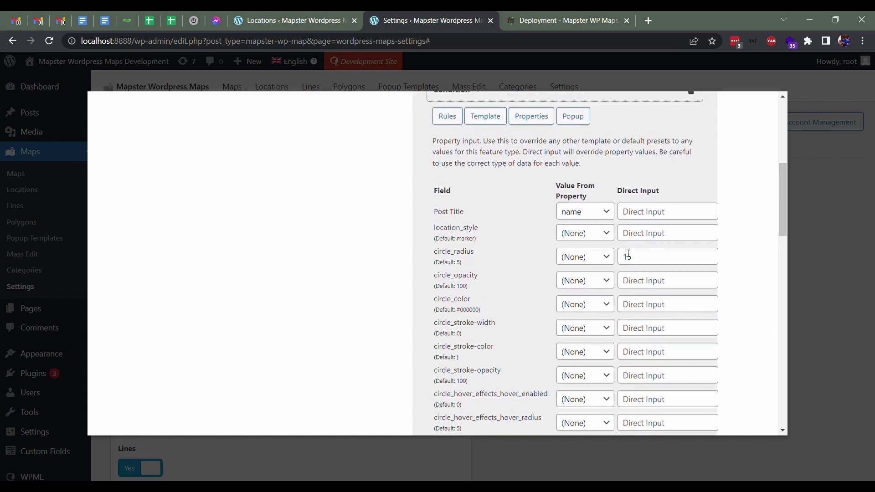
left_click_drag(640, 264, 626, 259)
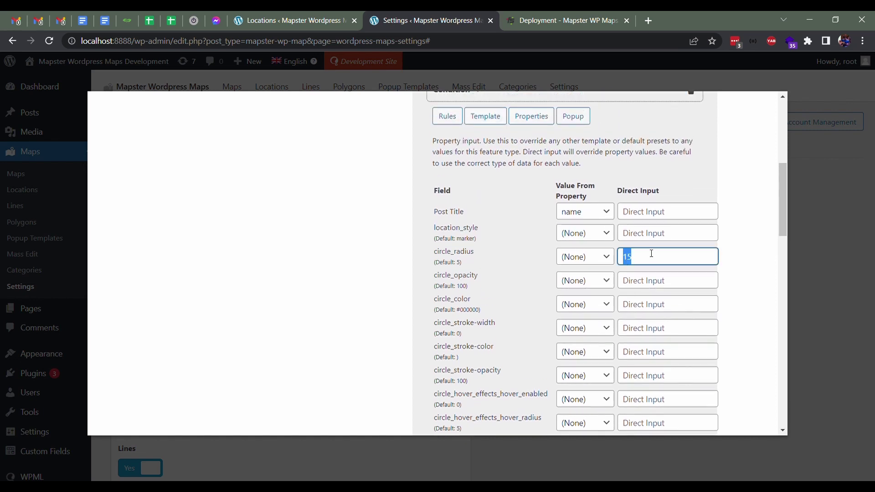
key("BackSpace")
left_click(511, 207)
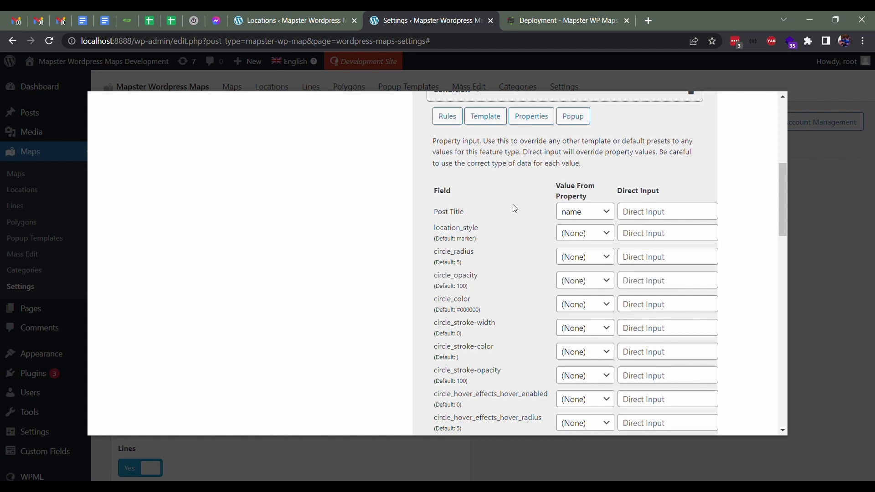
scroll(460, 270, "down", 6)
scroll(460, 270, "down", 2)
scroll(498, 287, "up", 4)
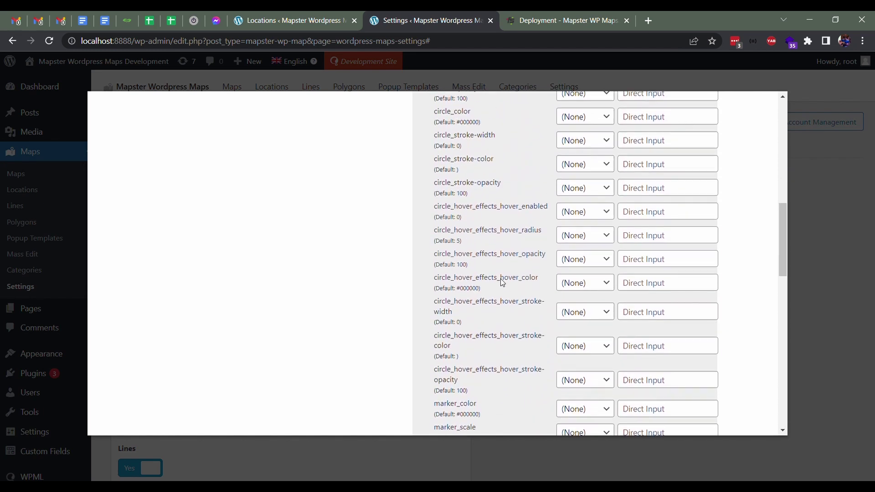
scroll(502, 283, "down", 4)
scroll(503, 277, "up", 7)
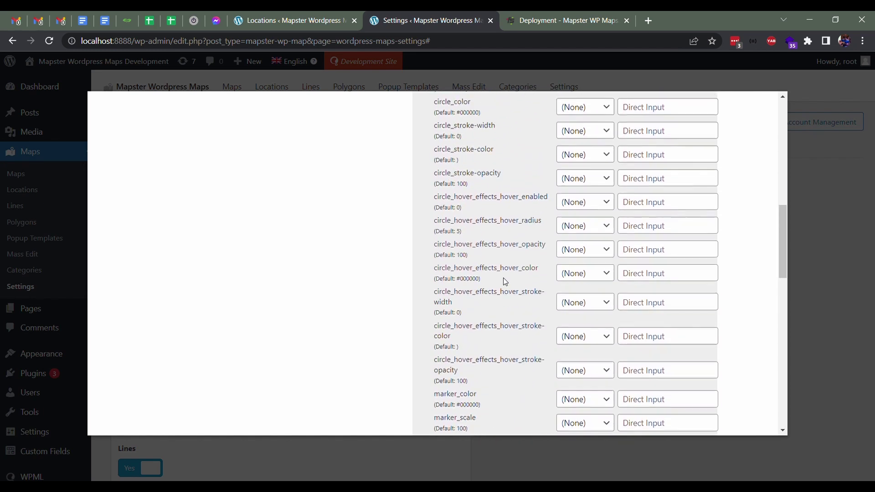
scroll(502, 281, "up", 3)
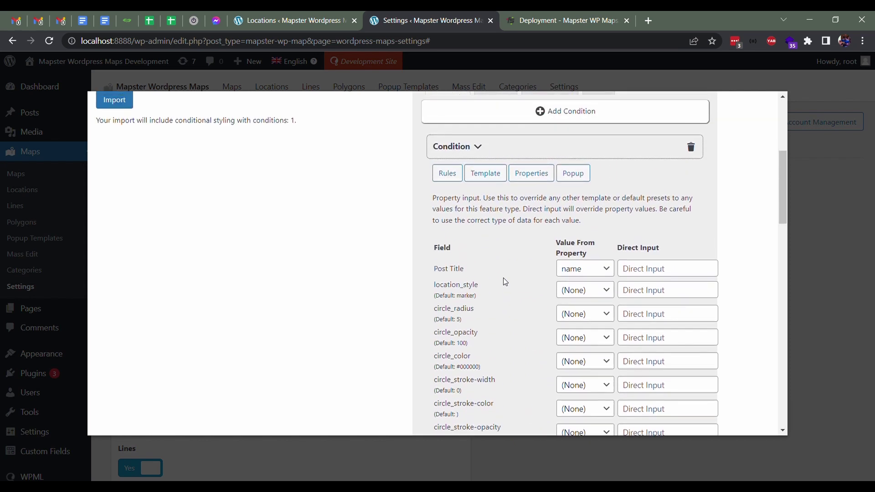
scroll(591, 297, "down", 3)
scroll(527, 283, "up", 3)
- Review the condition's popup override fields, noting enable_popup's default of 0
left_click(573, 173)
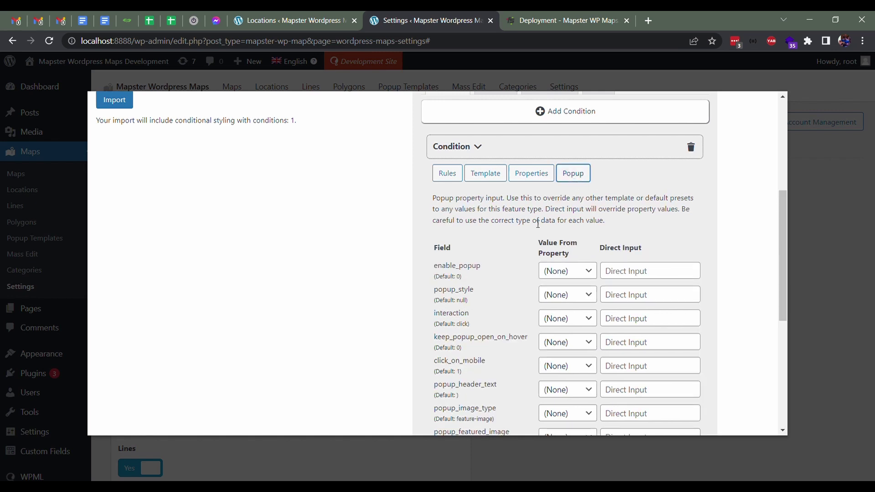
scroll(512, 220, "down", 2)
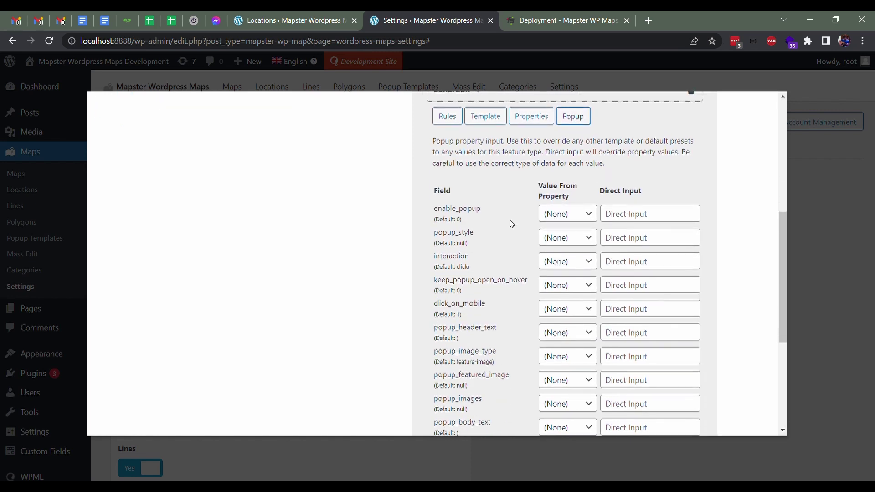
scroll(511, 227, "up", 1)
scroll(501, 187, "down", 3)
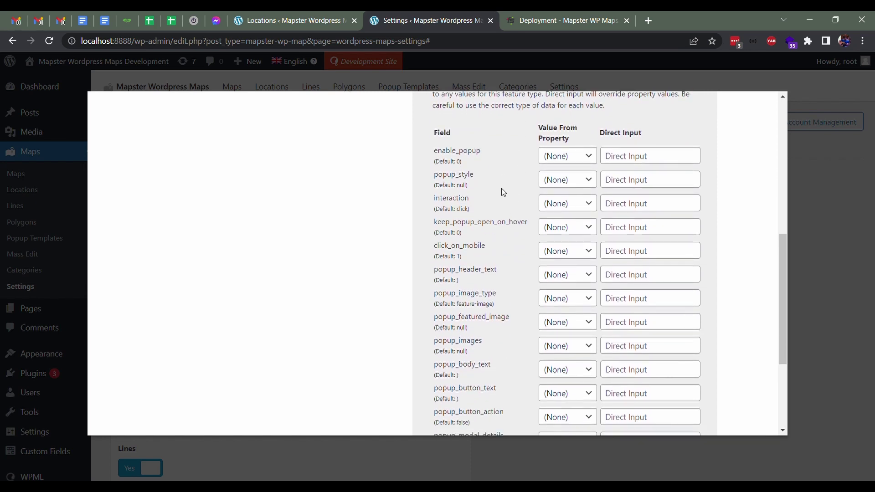
scroll(502, 189, "up", 4)
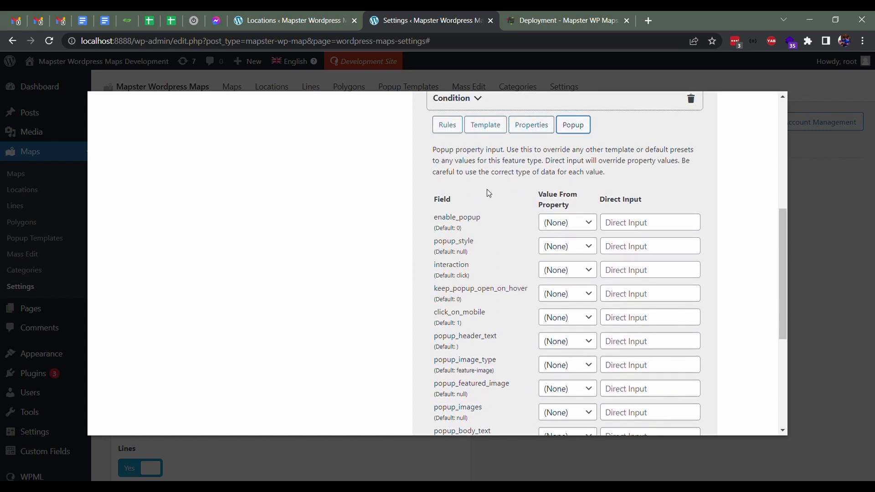
scroll(488, 194, "down", 1)
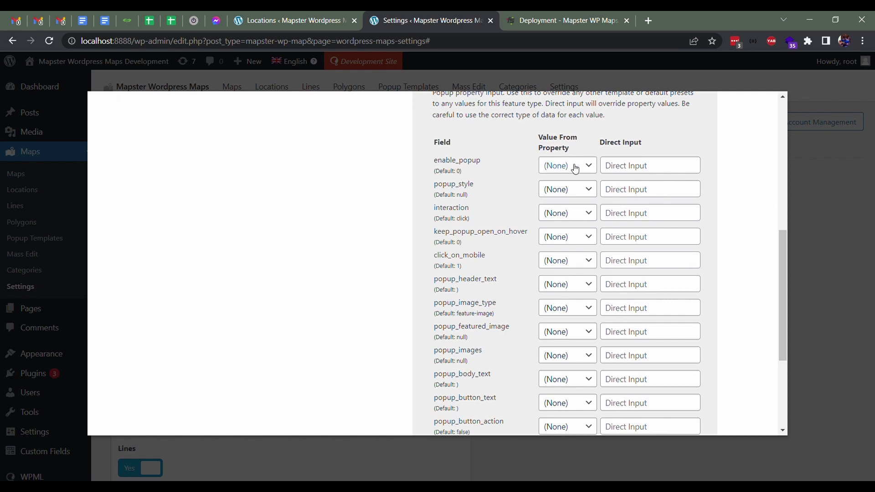
mouse_move(462, 177)
left_mouse_down()
mouse_move(432, 174)
mouse_move(464, 181)
left_mouse_up()
left_click_drag(421, 163, 457, 173)
left_click(458, 177)
- Enter 1 as the direct value for enable_popup
left_click(620, 169)
type("1")
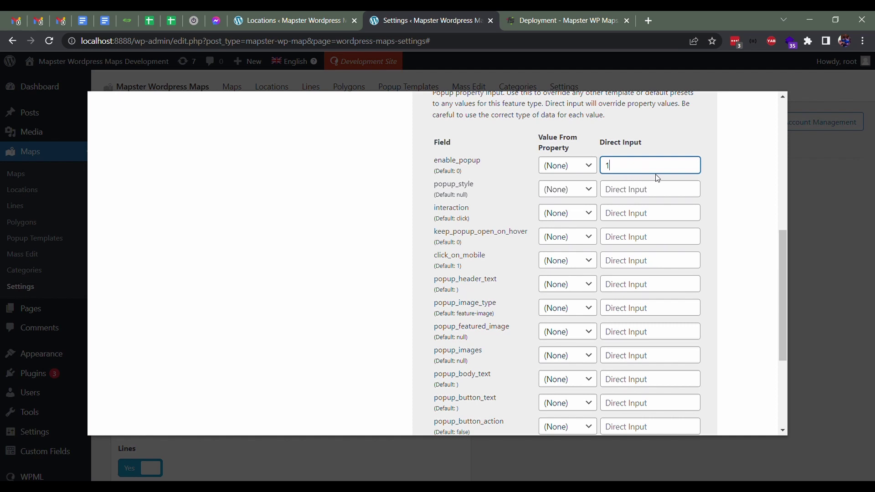
left_click(710, 187)
scroll(502, 184, "up", 3)
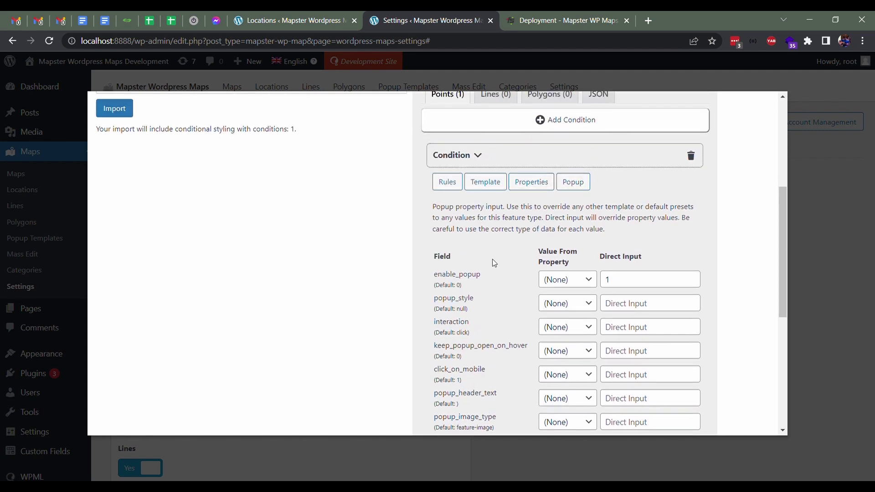
scroll(492, 259, "down", 3)
- Clear the enable_popup direct value so it stays empty, then view the property mappings
left_click(644, 189)
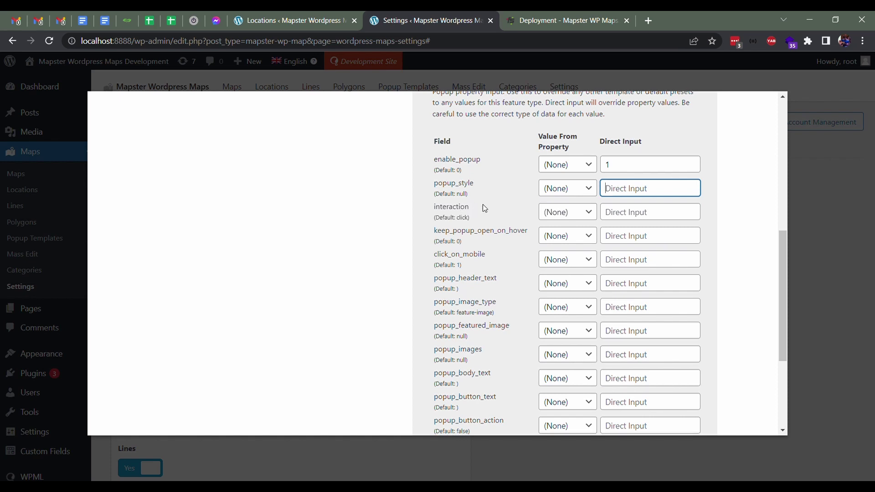
scroll(482, 204, "down", 1)
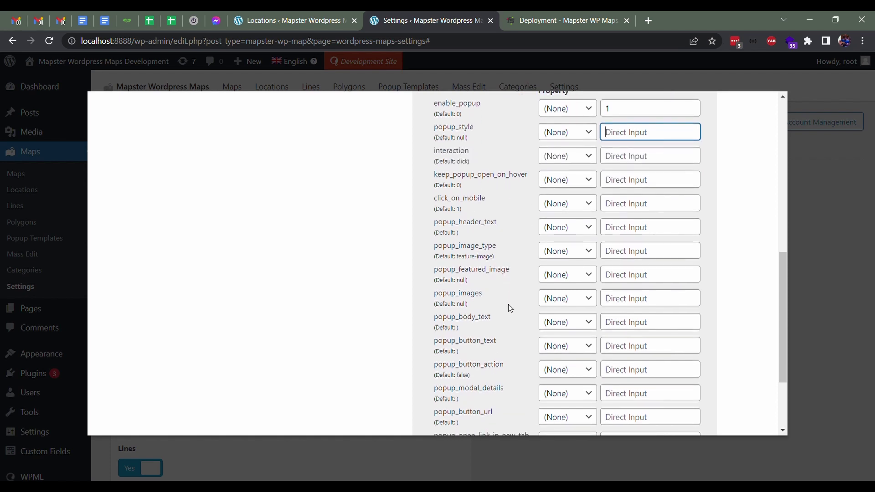
scroll(508, 304, "down", 1)
scroll(507, 301, "up", 1)
scroll(497, 274, "down", 1)
scroll(494, 289, "up", 4)
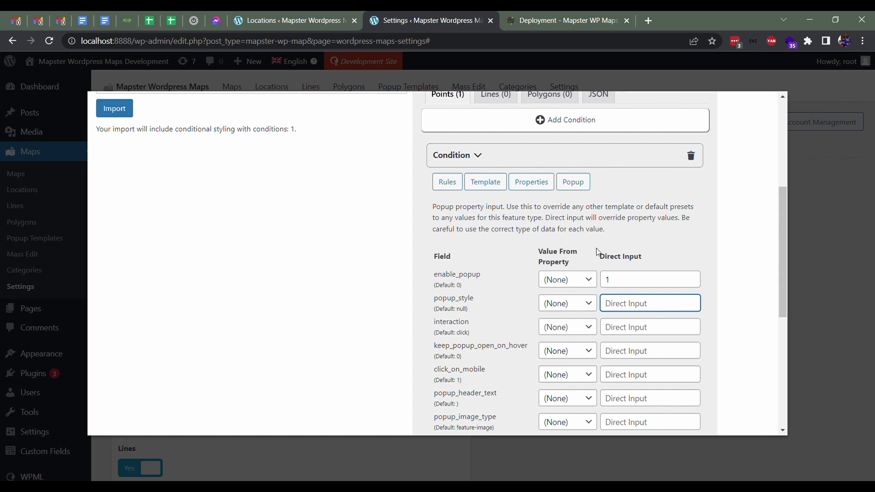
double_click(616, 280)
key("BackSpace")
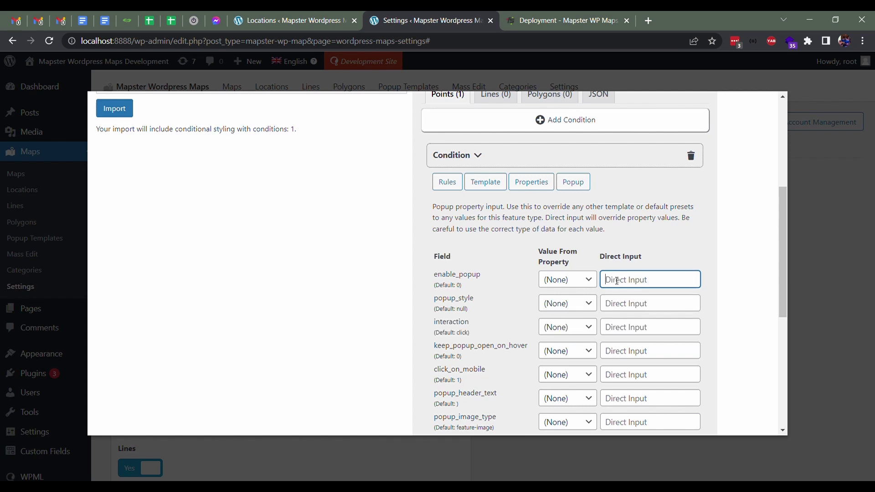
left_click(593, 244)
left_click(531, 182)
- Check the Template, Rules and Properties settings, confirm Post Title maps to name, then collapse the condition
left_click(484, 186)
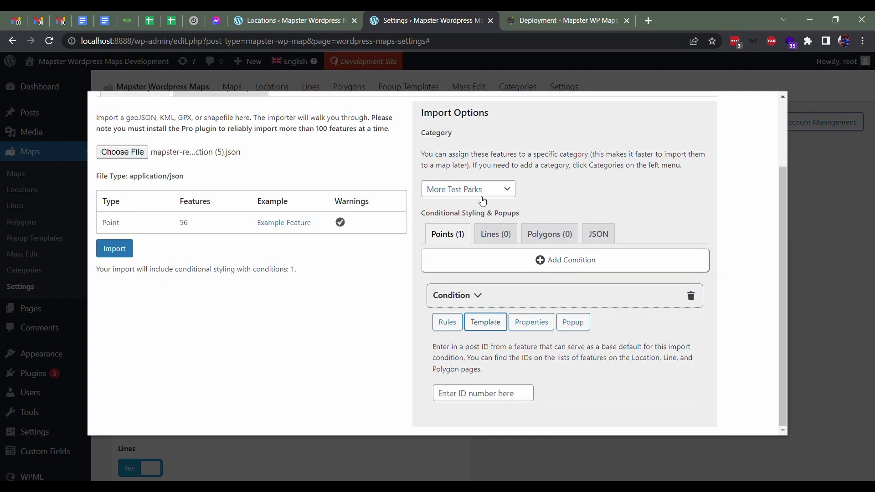
left_click(456, 321)
scroll(474, 335, "down", 4)
scroll(473, 328, "down", 2)
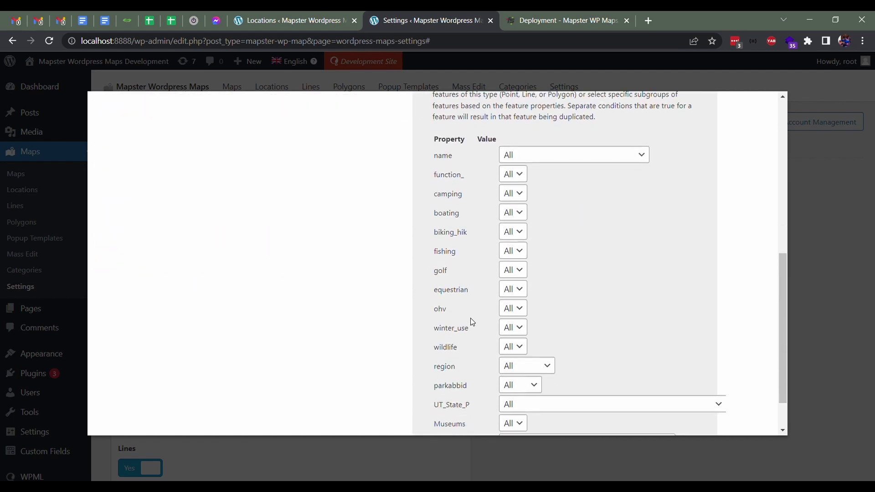
scroll(470, 313, "up", 4)
left_click(525, 238)
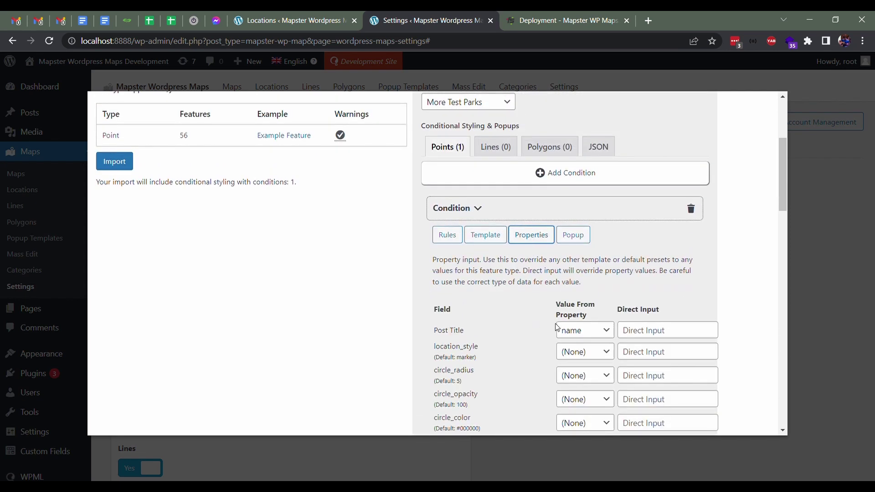
scroll(500, 286, "up", 1)
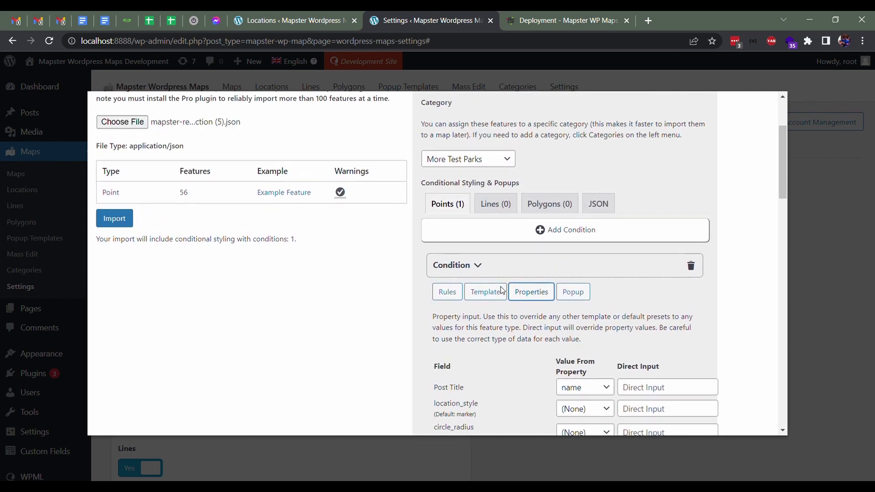
left_click(475, 266)
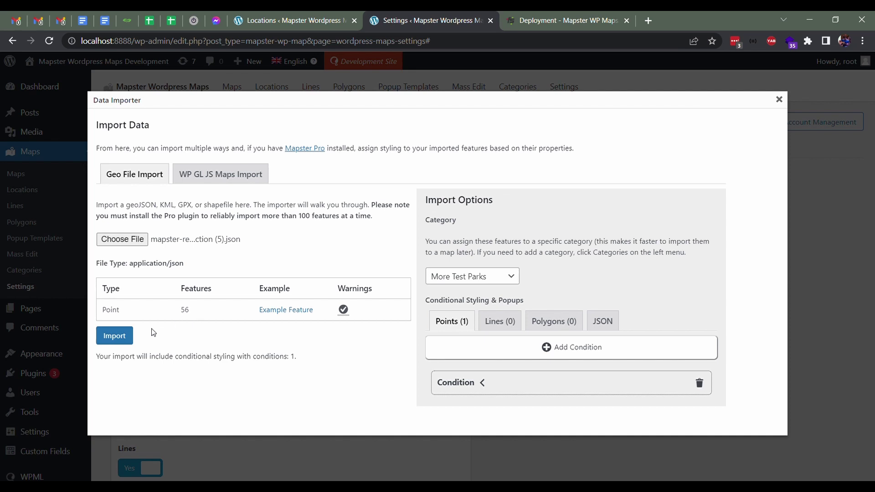
- Import the file and confirm all 56 / 56 point features were imported
left_click(115, 336)
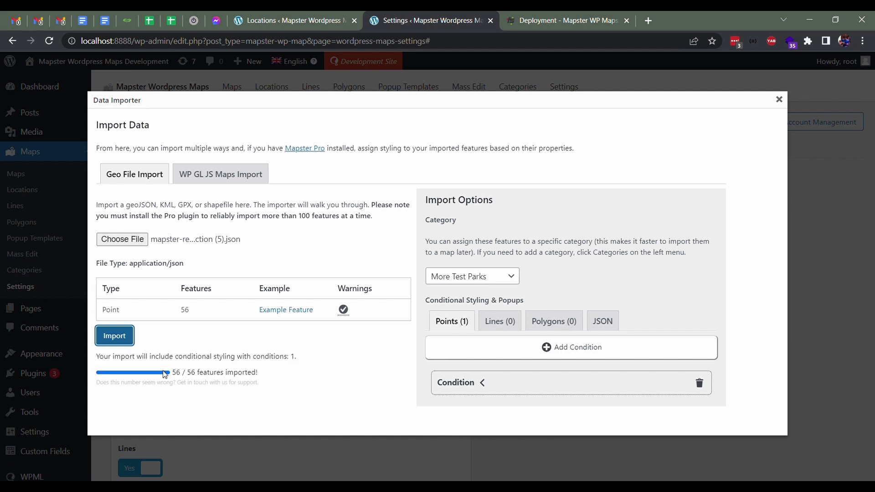
double_click(184, 309)
left_click_drag(173, 372, 195, 373)
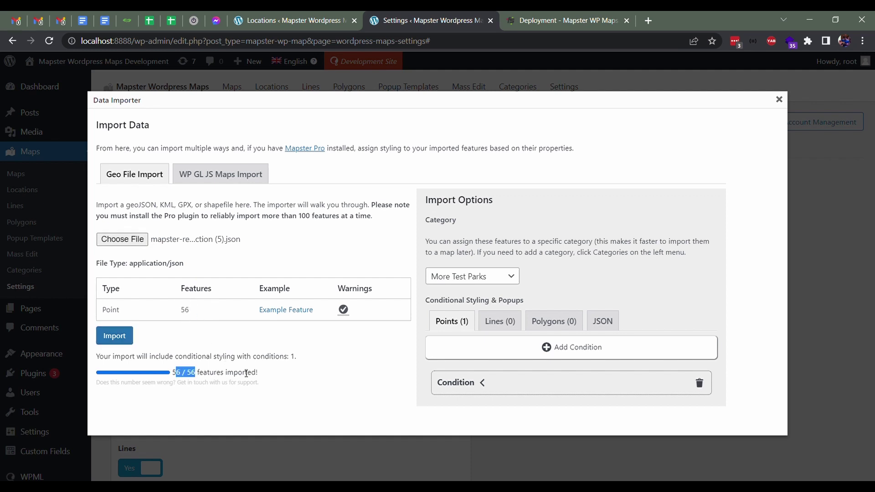
left_click(287, 371)
- Reload the Locations list to show 711 items, including imported parks published at 1:11
left_click(292, 21)
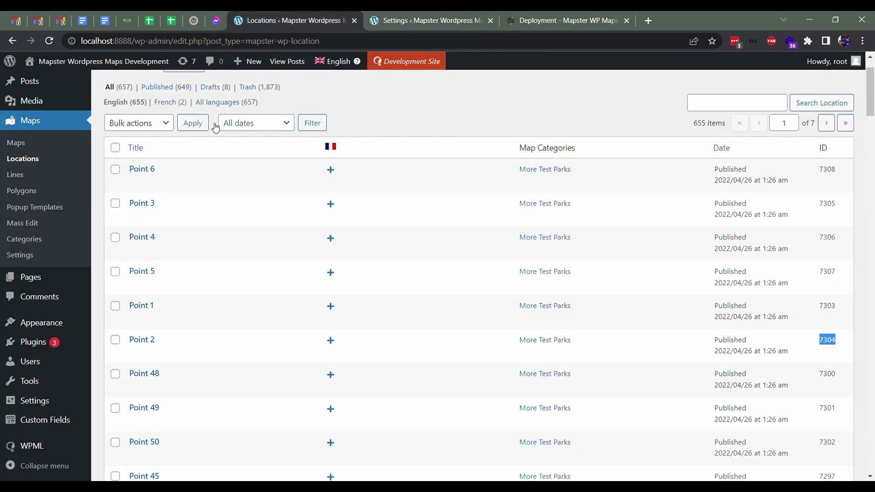
left_click(49, 41)
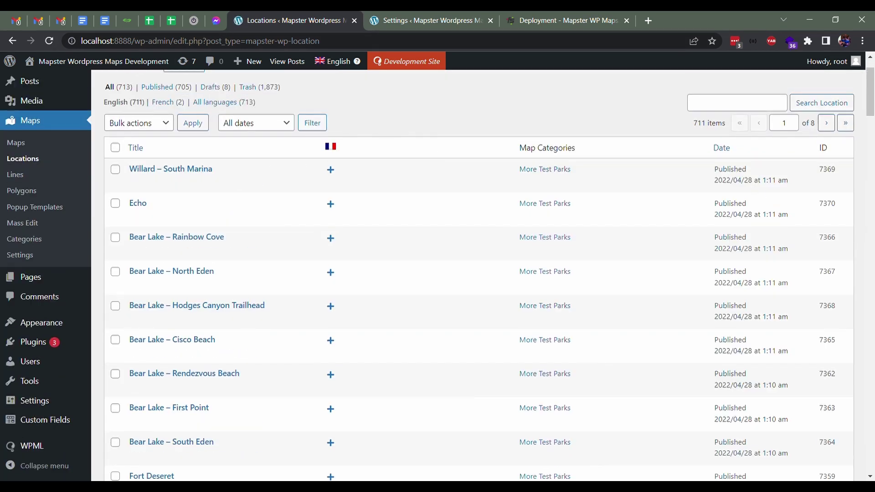
double_click(768, 183)
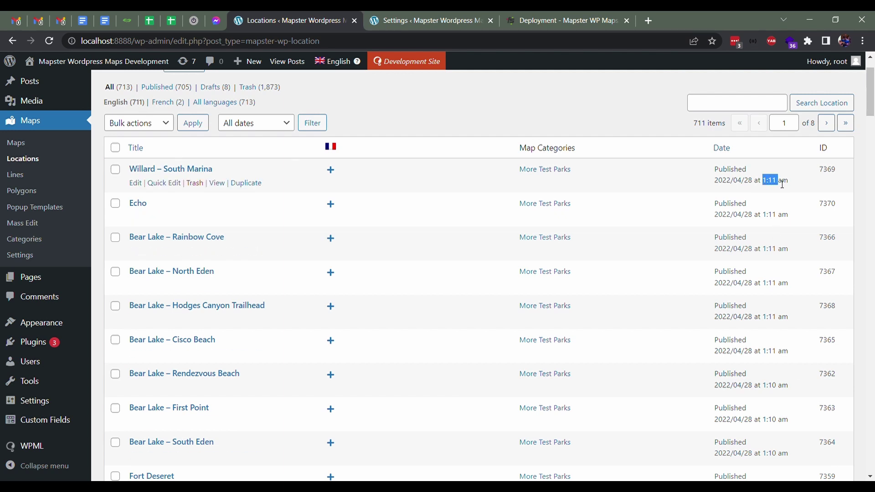
left_click(768, 182)
double_click(769, 182)
left_click(780, 183)
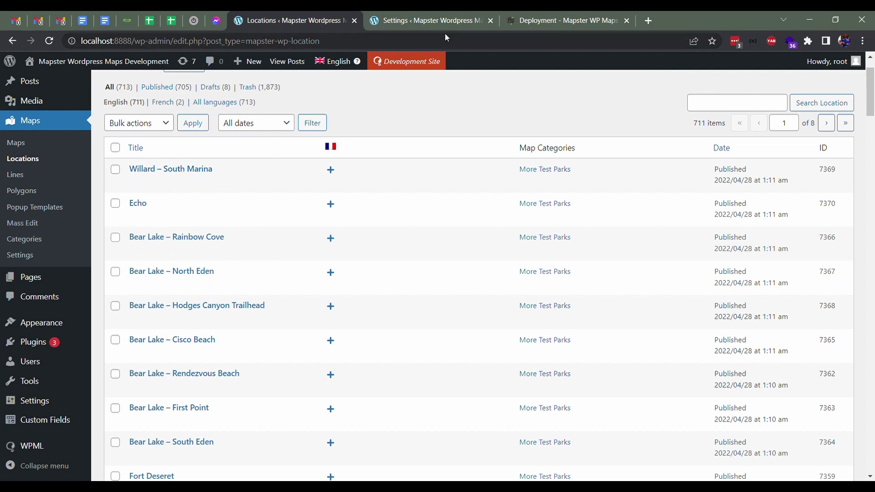
- Open the Mass Edit page in the Locations tab
left_click(430, 24)
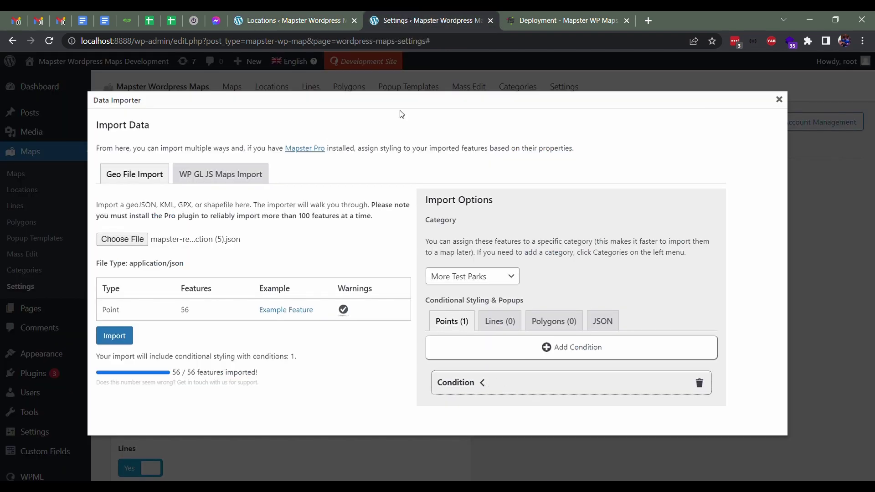
left_click(318, 19)
left_click(39, 223)
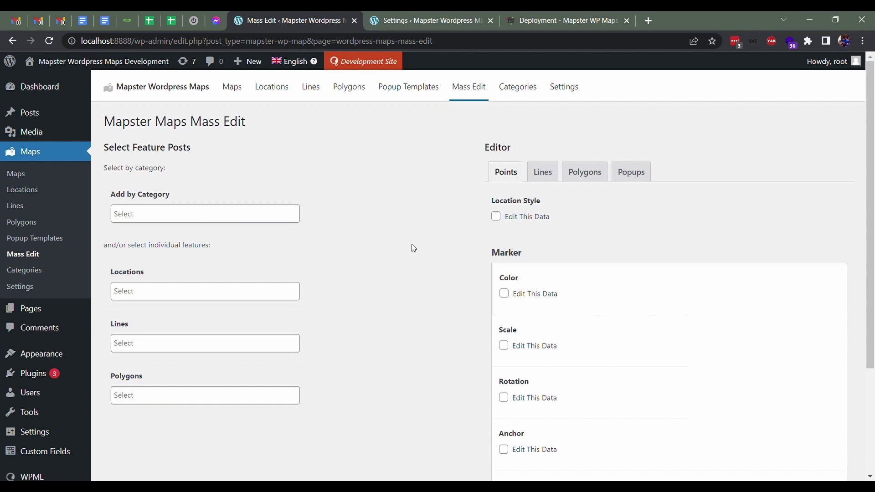
- Back in the Data Importer, recheck the condition's Popup and Properties fields, then collapse it
left_click(433, 20)
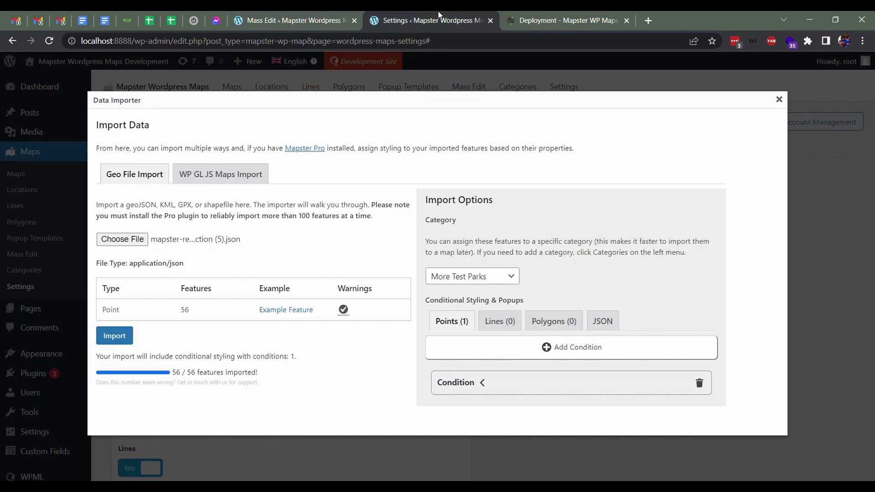
left_click(516, 381)
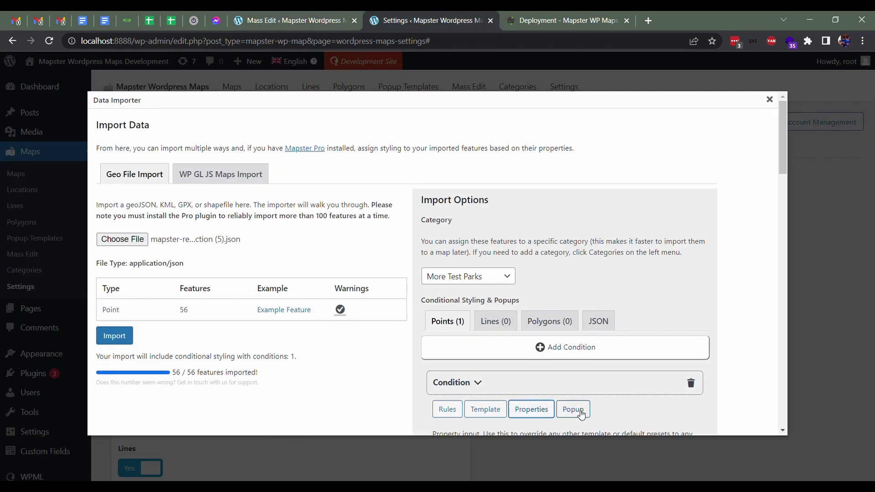
left_click(572, 409)
scroll(541, 410, "down", 2)
scroll(542, 410, "down", 2)
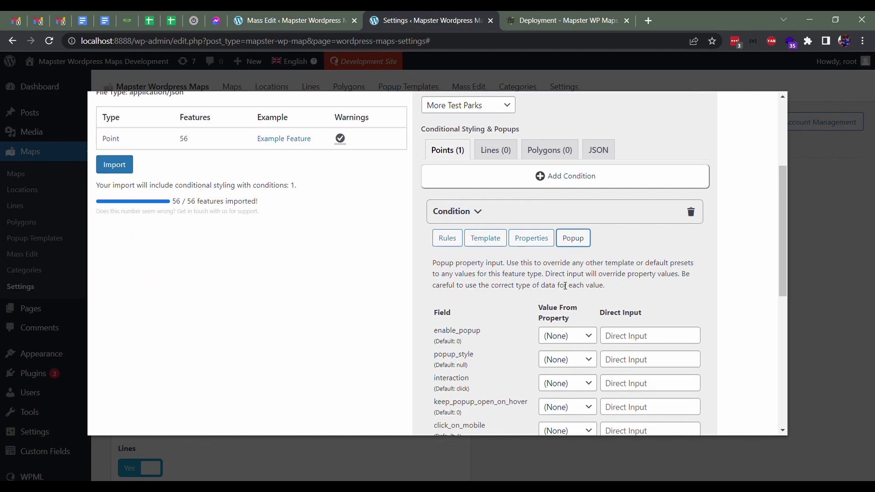
left_click(528, 239)
left_click(482, 211)
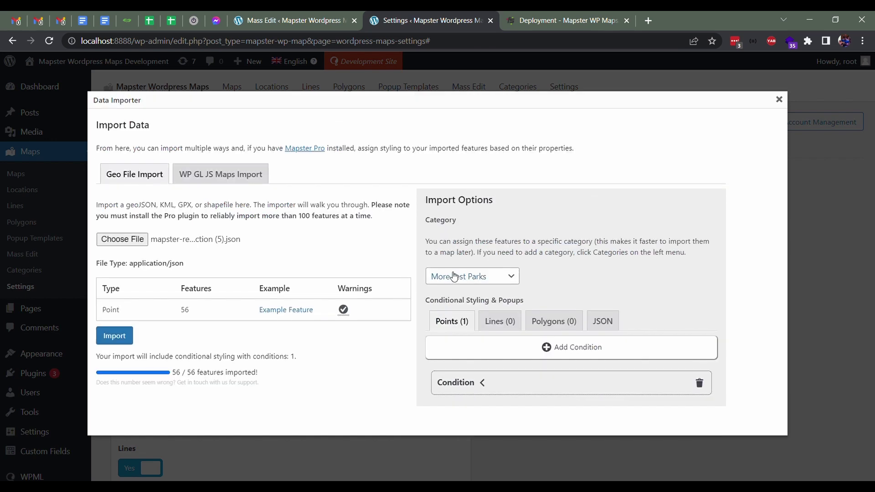